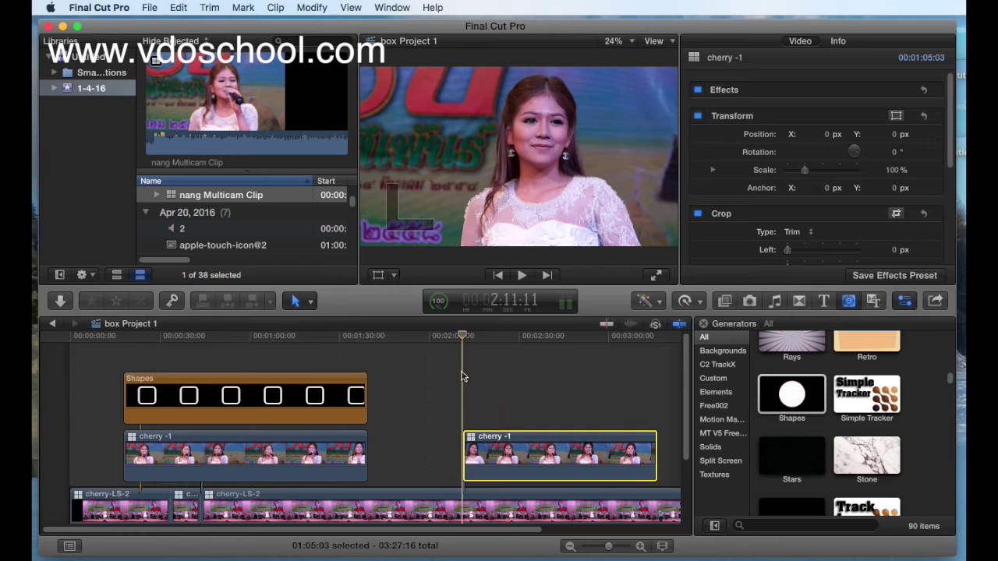
- Extend the start of the second cherry -1 clip and shorten its end, for a duration of 54:02
click(480, 503)
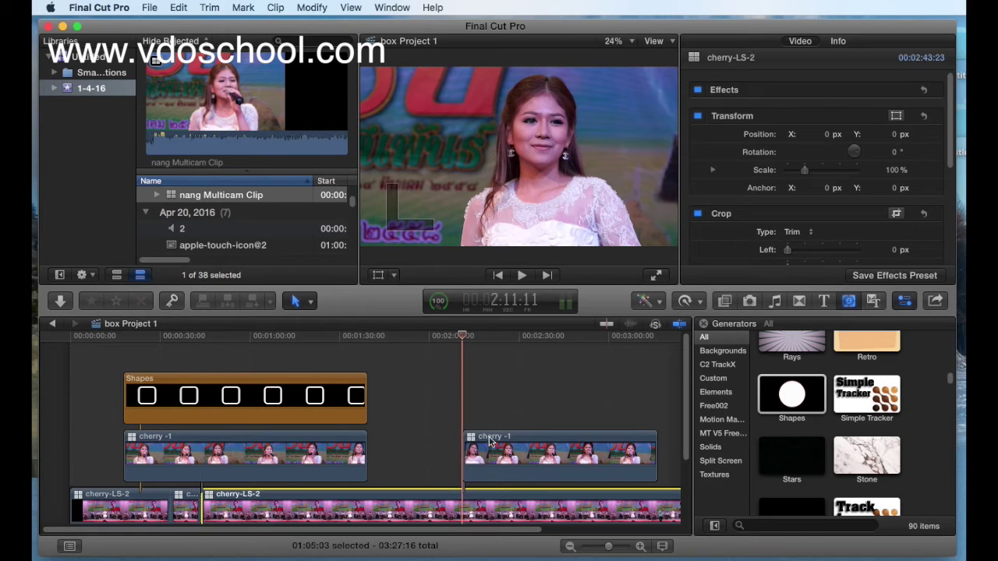
click(490, 441)
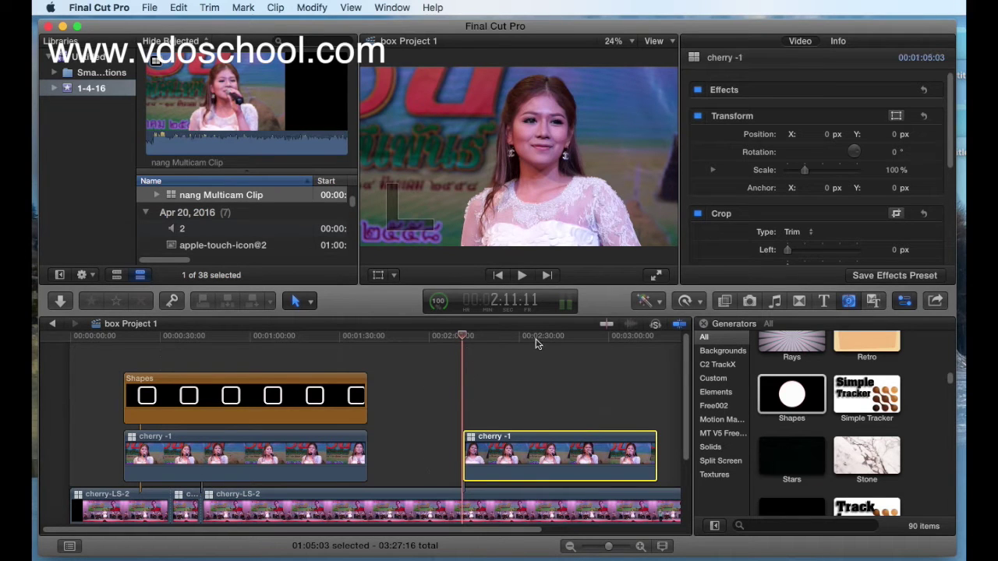
click(535, 337)
drag(535, 335, 543, 359)
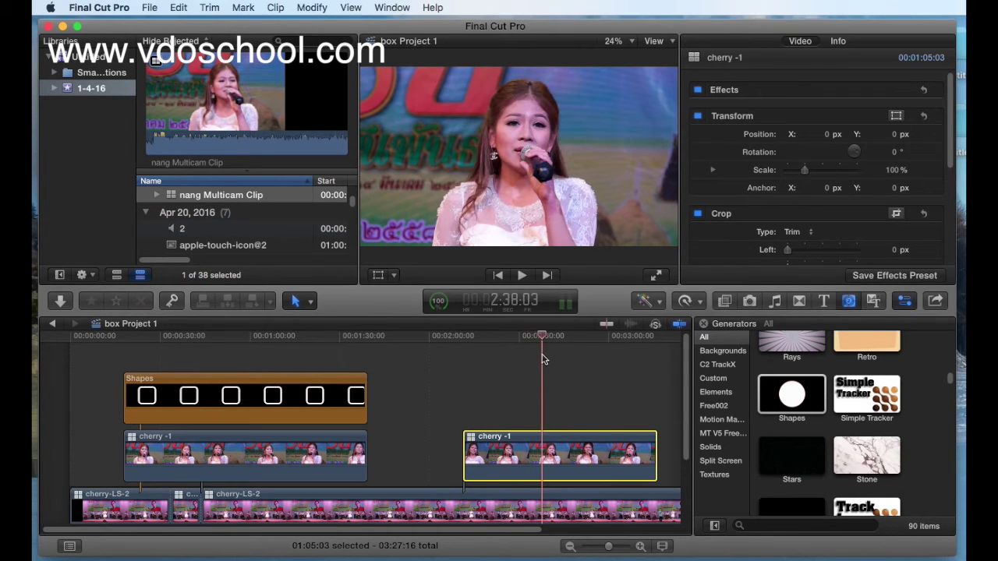
scroll(368, 535, right, 5)
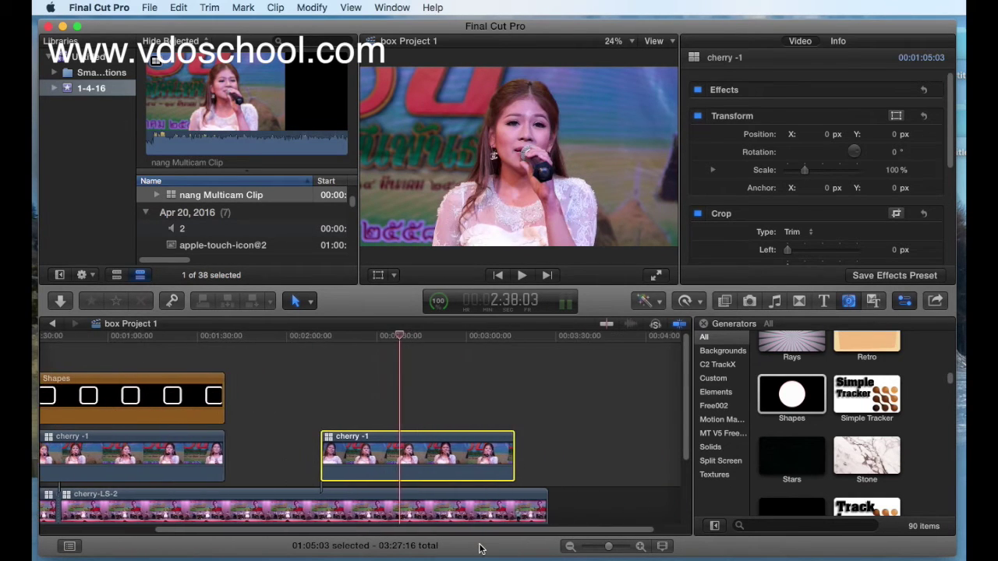
drag(315, 443, 277, 442)
drag(503, 460, 436, 460)
- Scale the second cherry -1 clip to 63% and trim 540 px off its left side and 245 px off its right
click(340, 399)
click(343, 452)
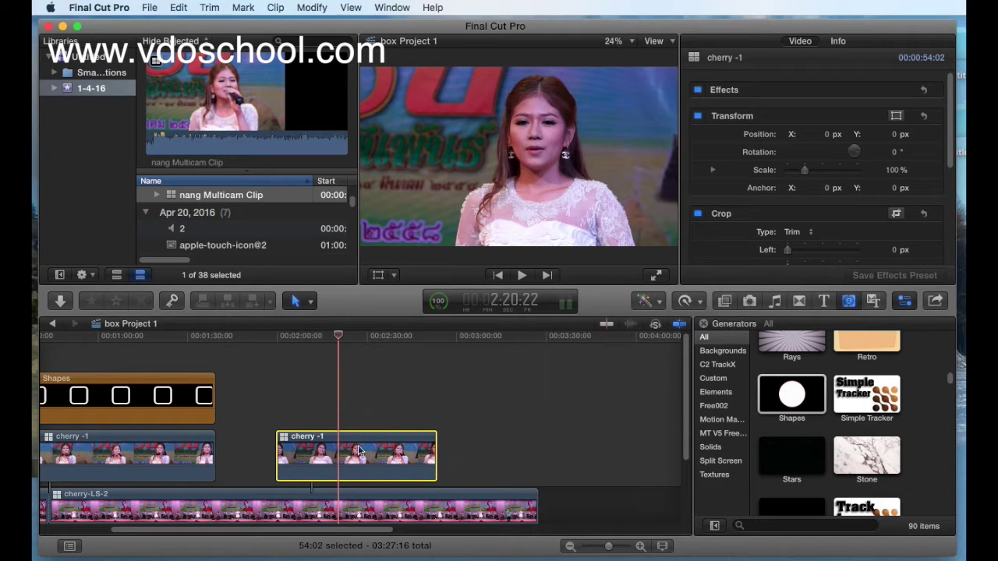
click(806, 171)
drag(804, 170, 798, 178)
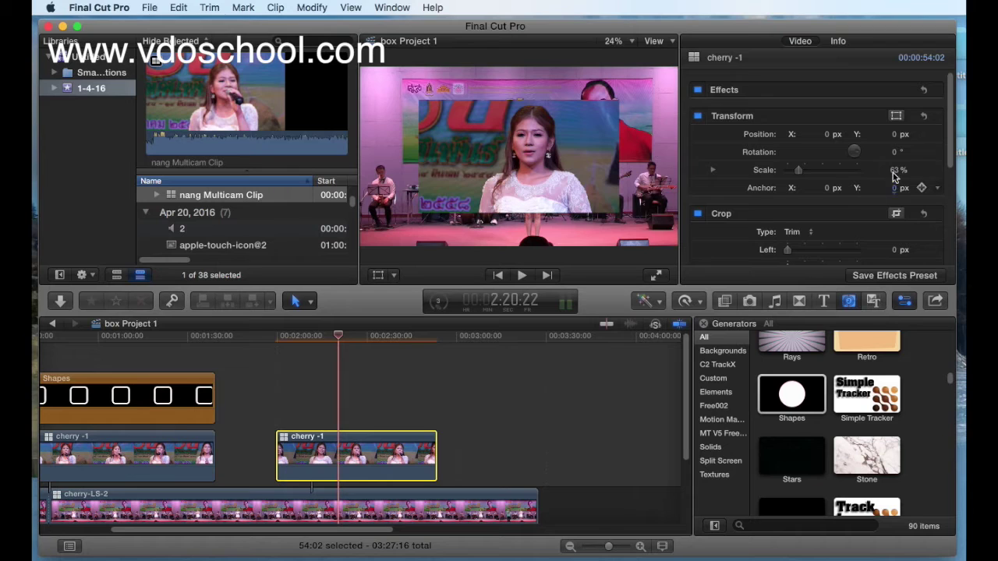
drag(949, 150, 953, 200)
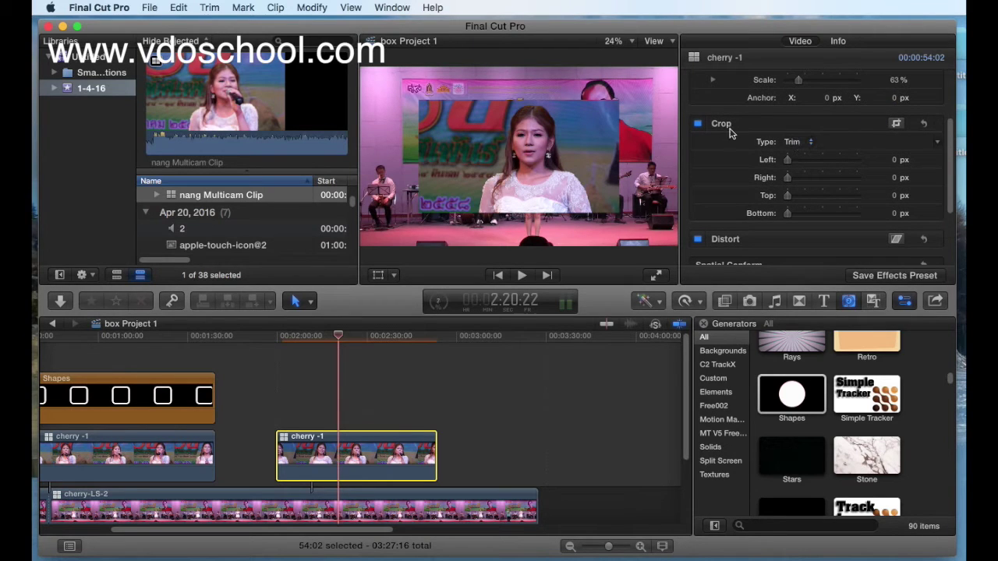
drag(789, 160, 828, 170)
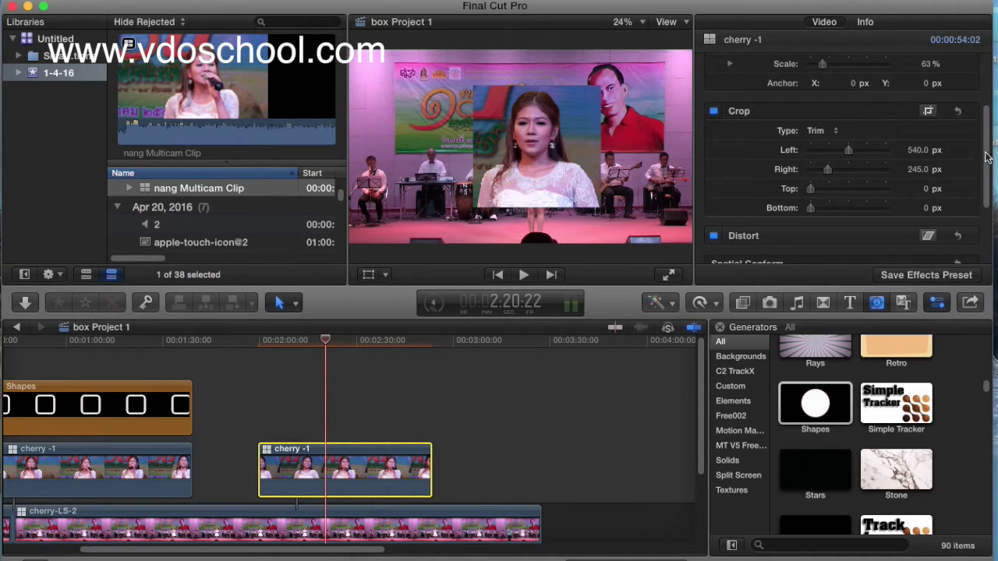
- Reduce the cherry -1 overlay to 47% scale and move it to X -640.5 px, Y -234 px over the stage shot
scroll(979, 160, up, 5)
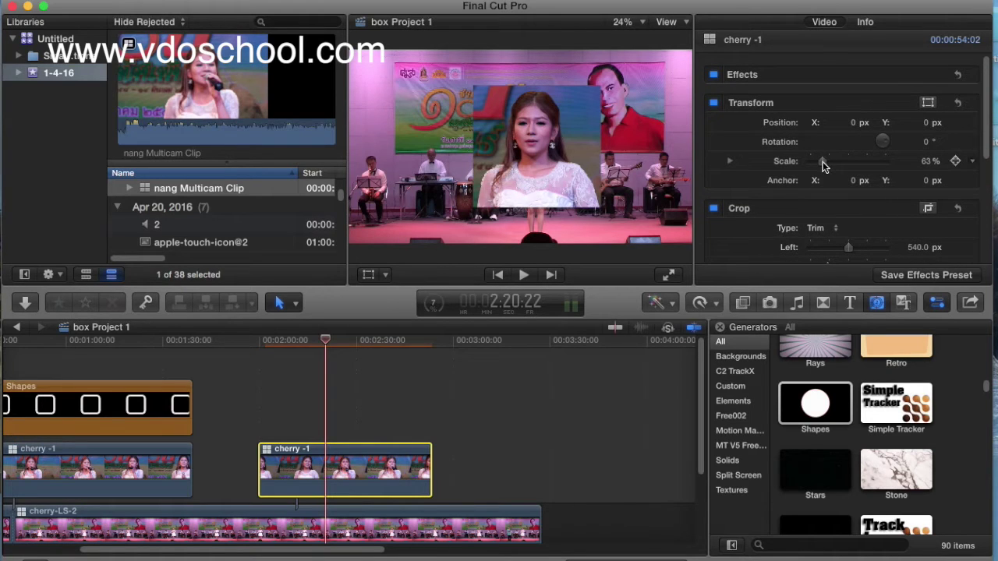
drag(823, 166, 820, 165)
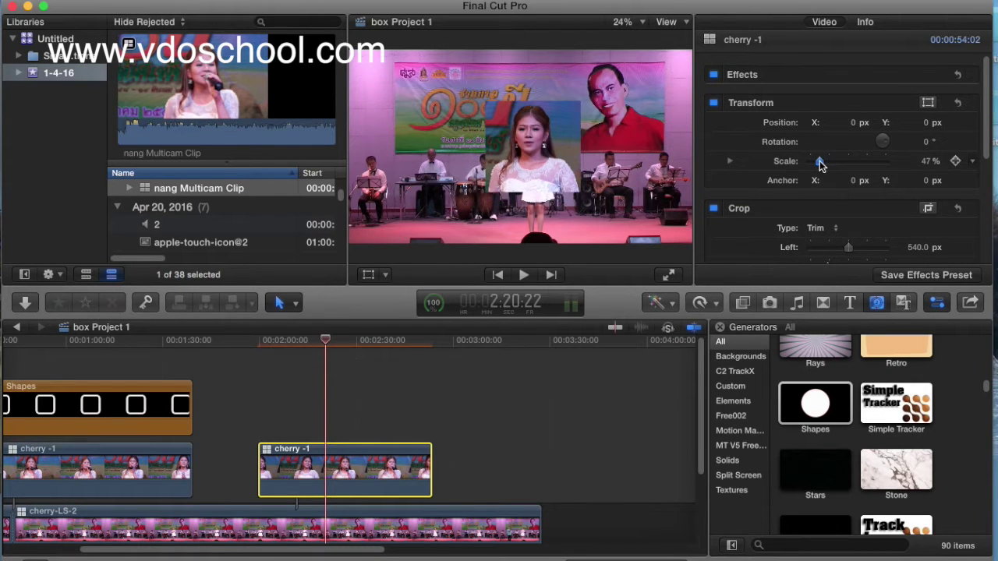
right_click(530, 160)
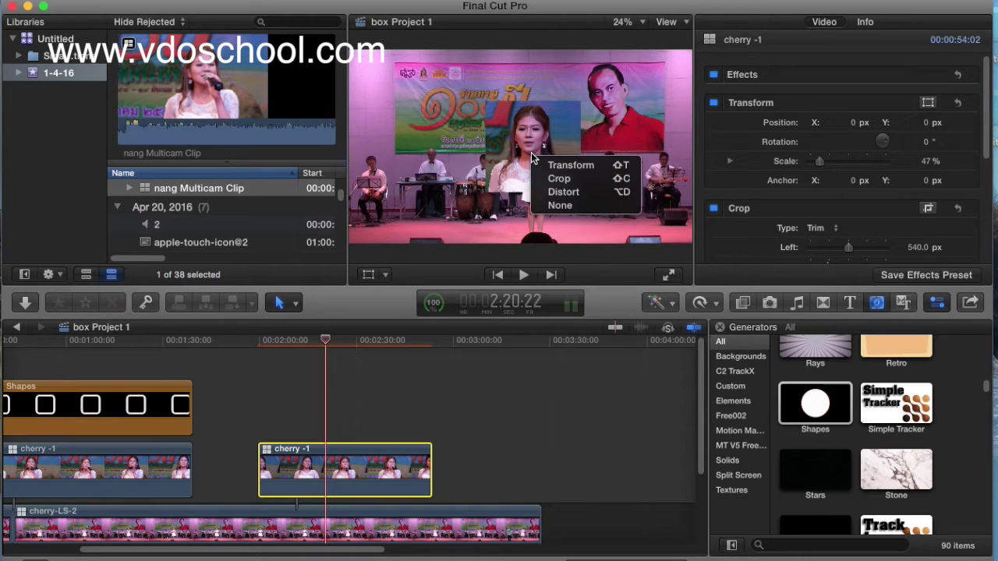
click(565, 165)
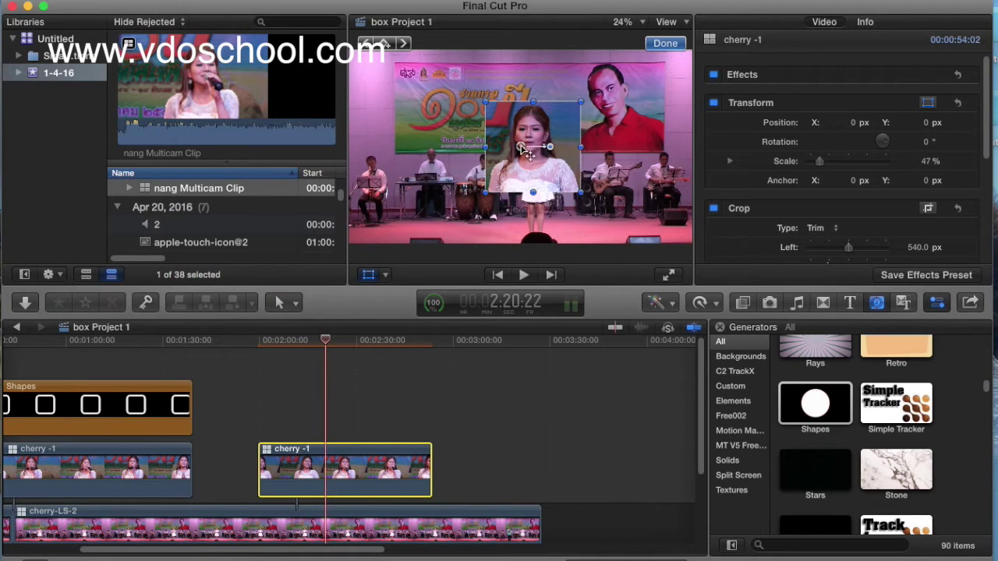
drag(528, 153, 405, 189)
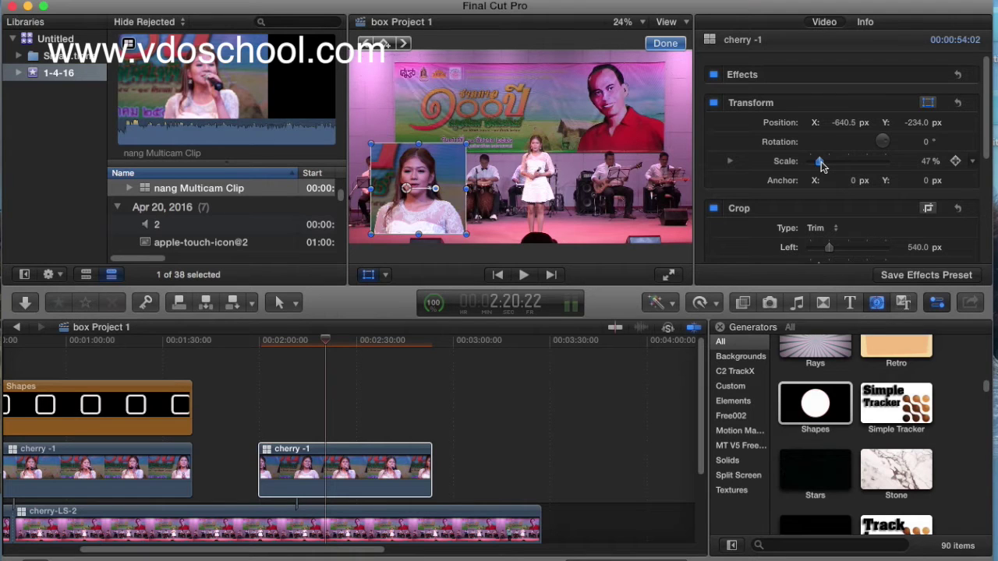
- Set the overlay's scale to 45% and finish the transform
drag(821, 165, 821, 164)
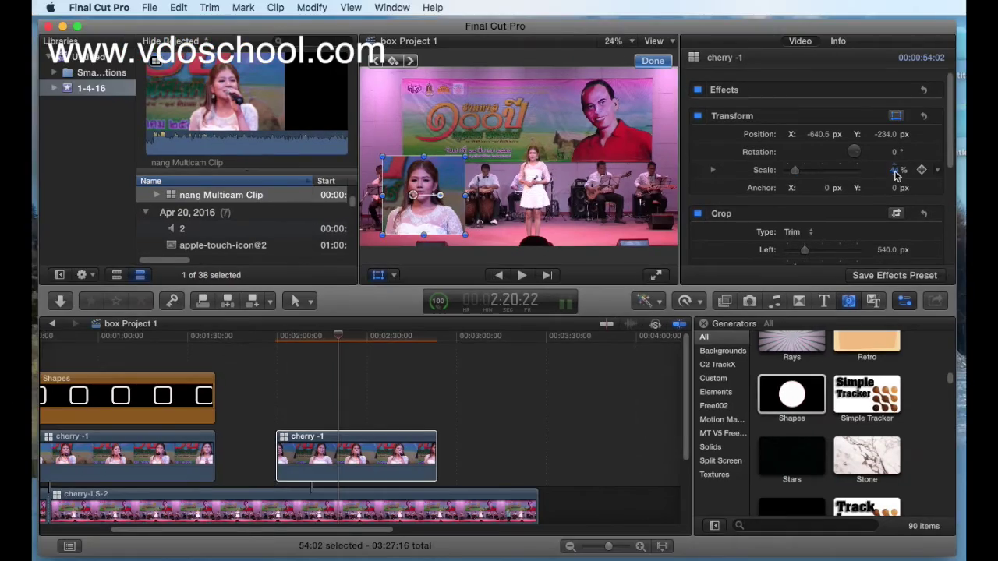
click(896, 170)
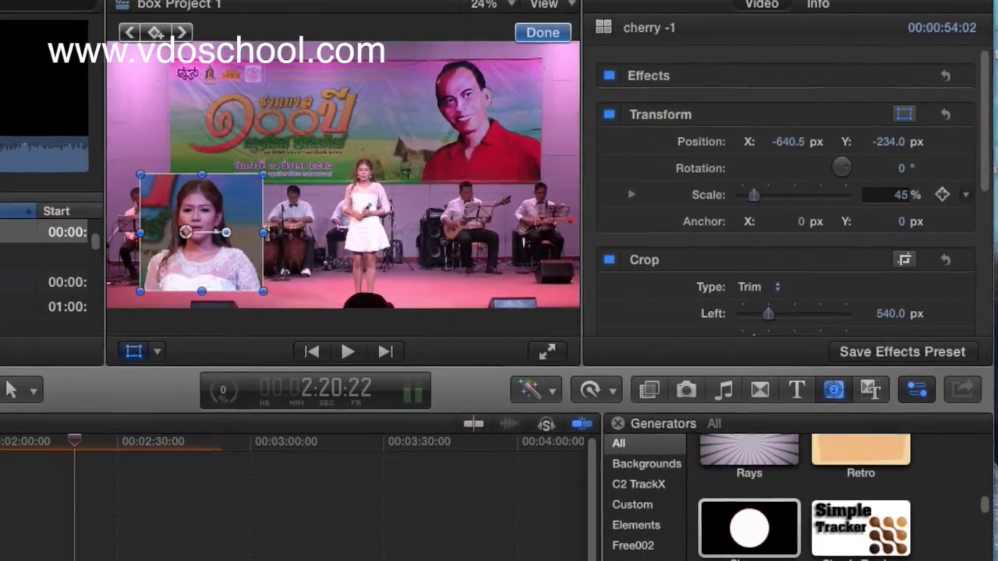
key(Return)
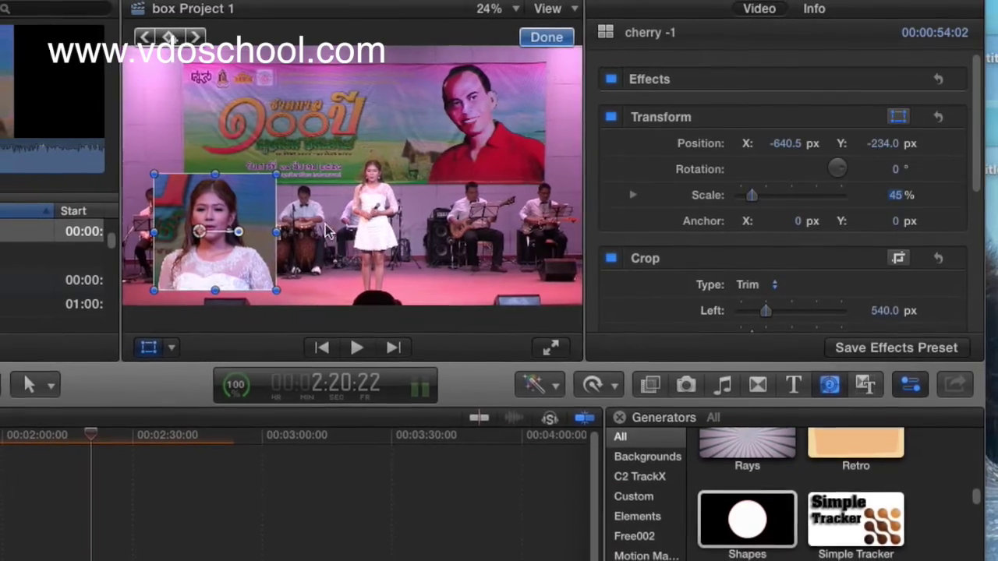
click(557, 38)
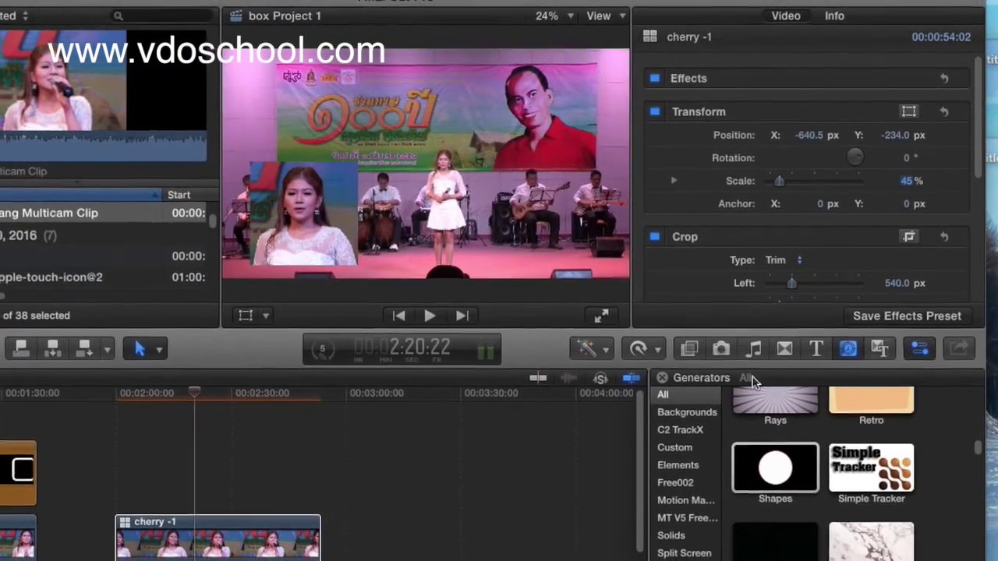
- Apply the Shape Mask effect to the overlay clip, then narrow the mask and extend its height around the singer
click(704, 338)
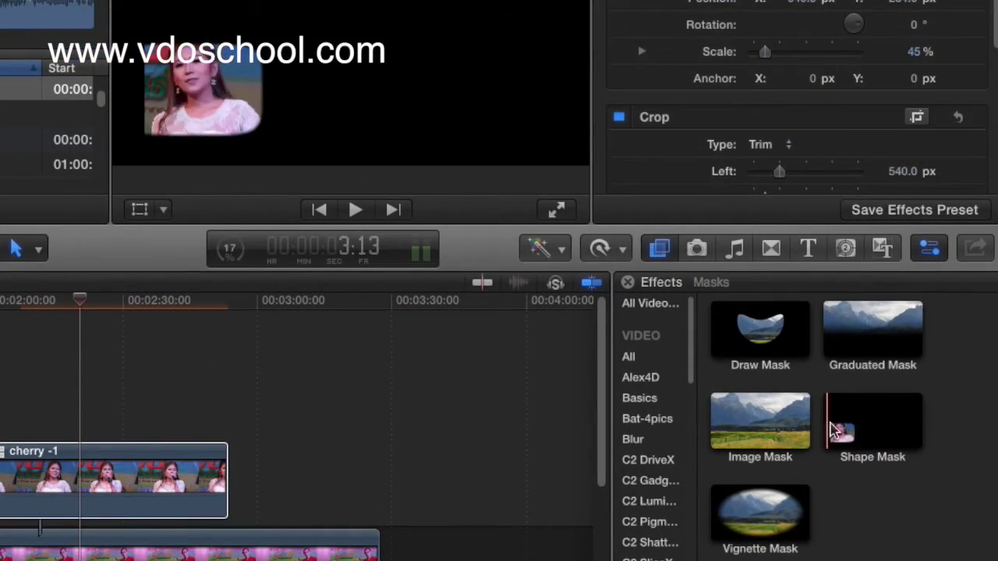
double_click(871, 433)
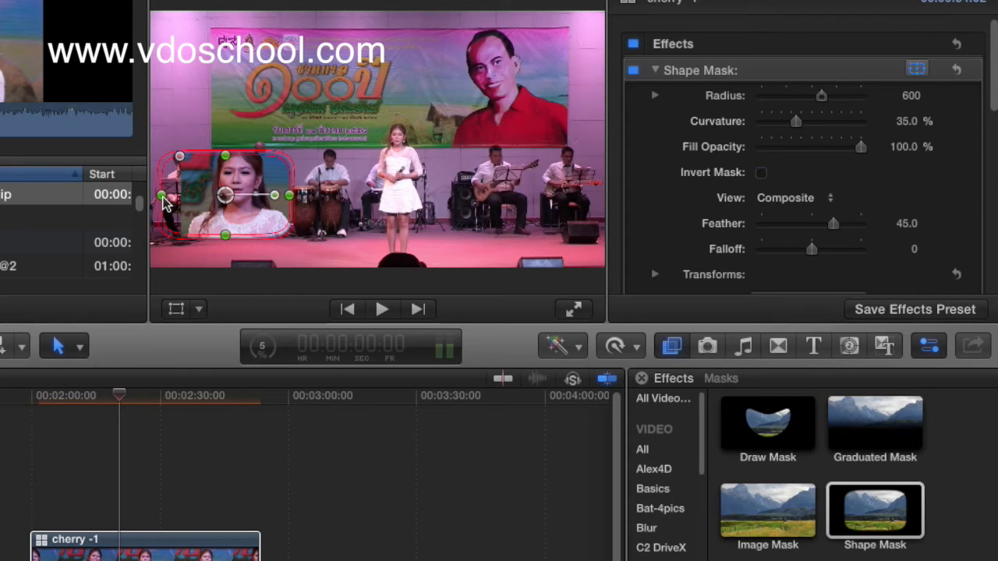
drag(165, 201, 181, 203)
drag(230, 162, 236, 145)
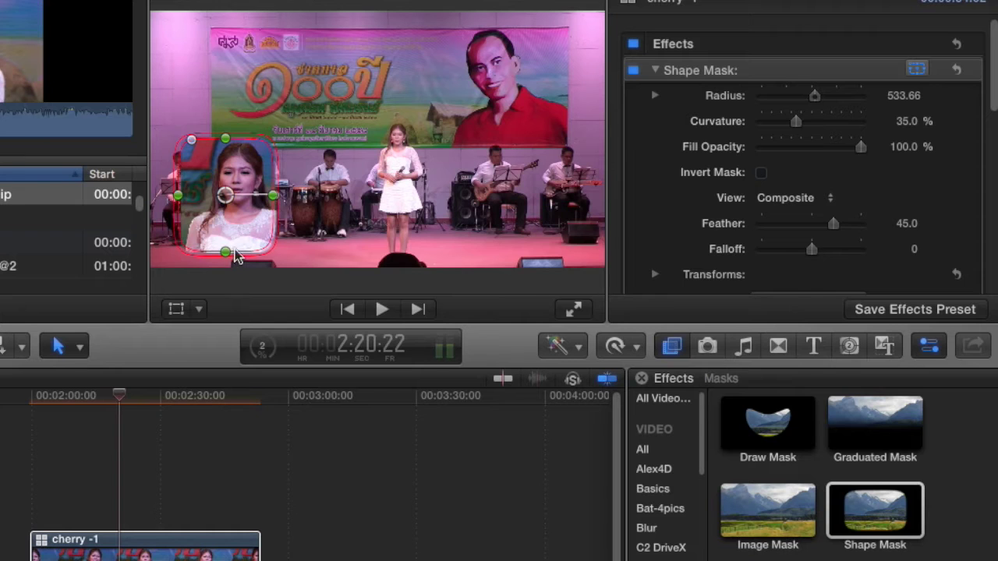
- Widen and heighten the shape mask to a radius of about 571 and recentre it on the cropped picture
drag(274, 196, 301, 200)
key(super+z)
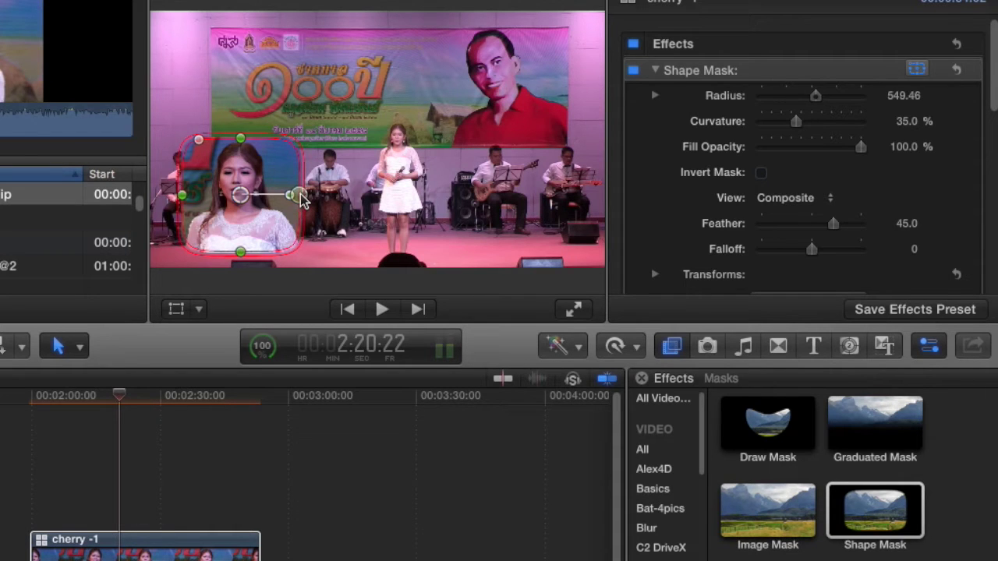
key(super+shift+z)
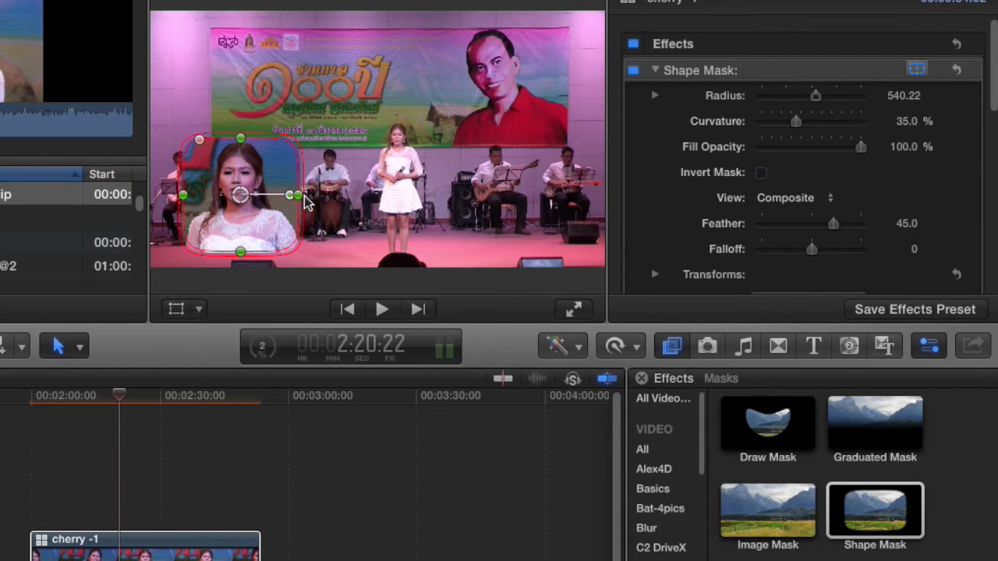
drag(241, 141, 241, 138)
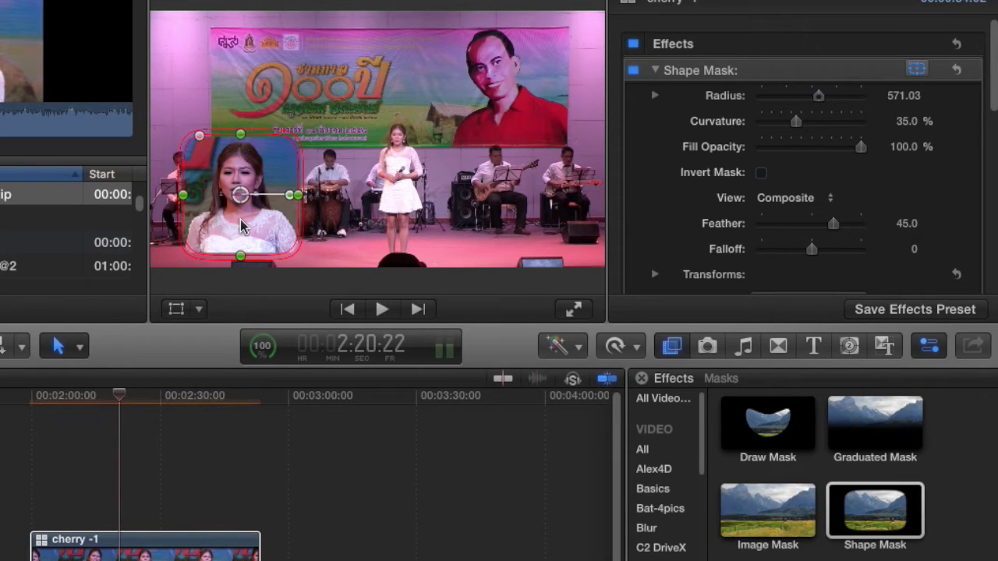
mouse_move(242, 196)
mouse_down()
mouse_move(240, 244)
mouse_move(244, 200)
mouse_up()
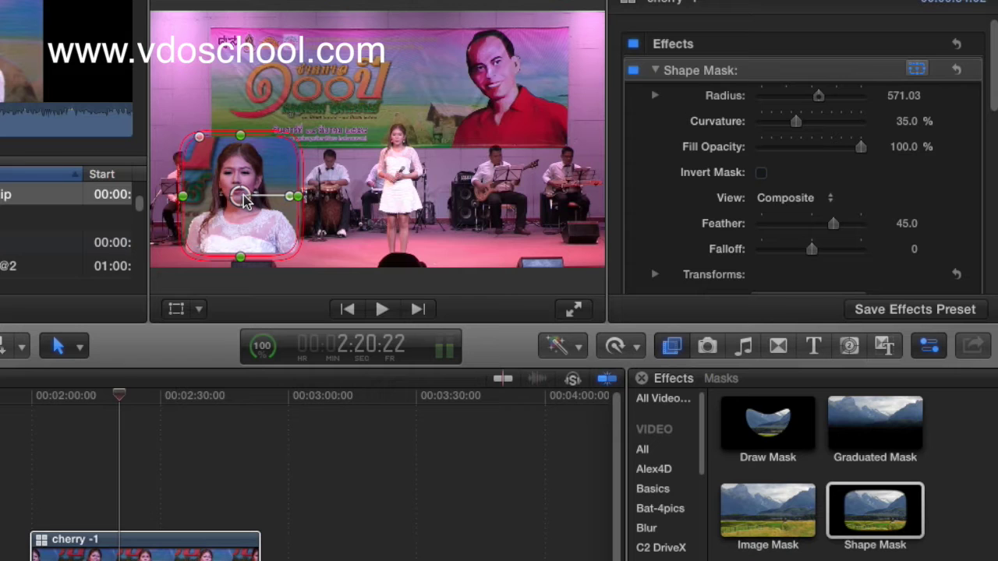
- Set the overlay clip's right crop to 133 px
scroll(993, 114, down, 1)
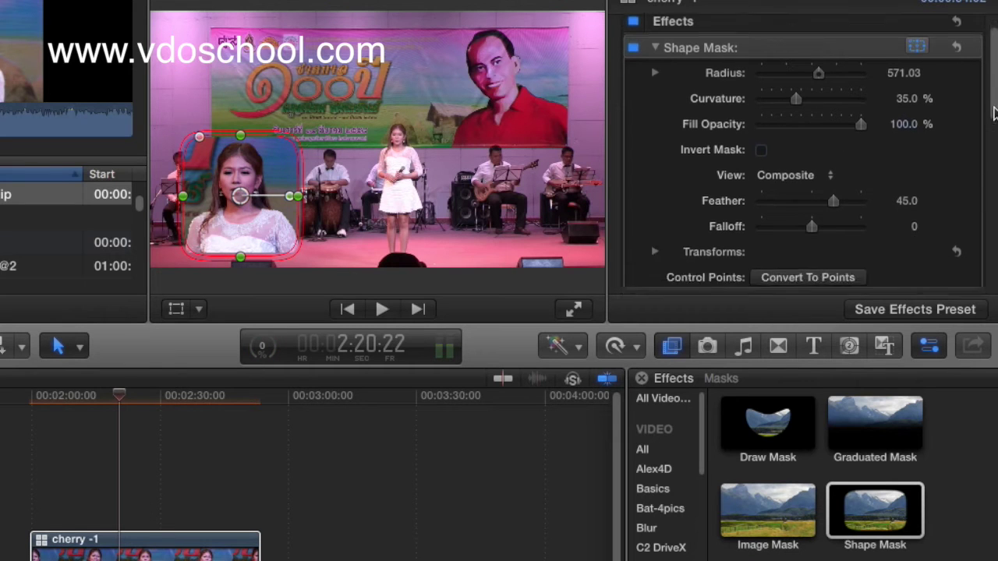
scroll(993, 114, down, 10)
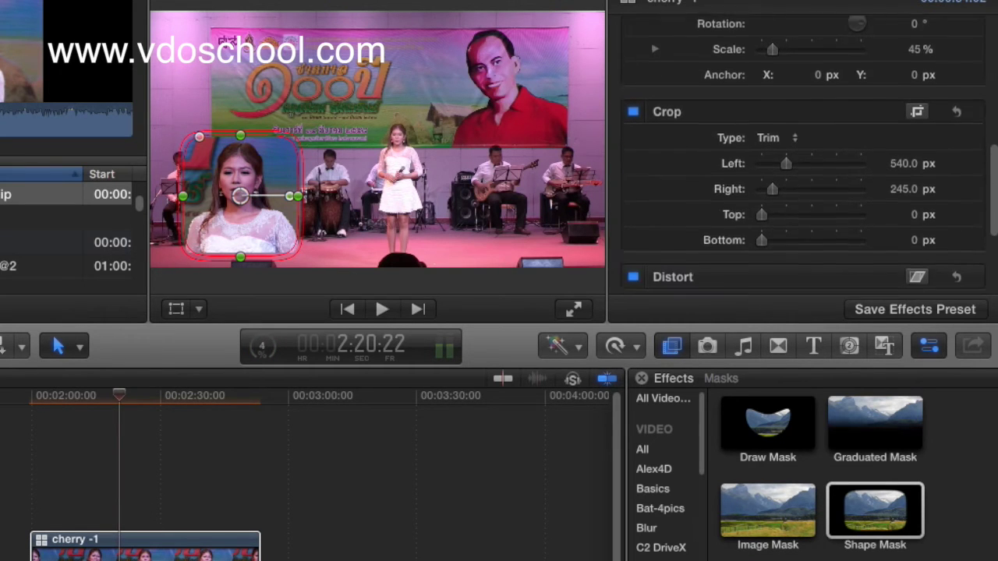
scroll(994, 114, down, 1)
drag(788, 144, 773, 173)
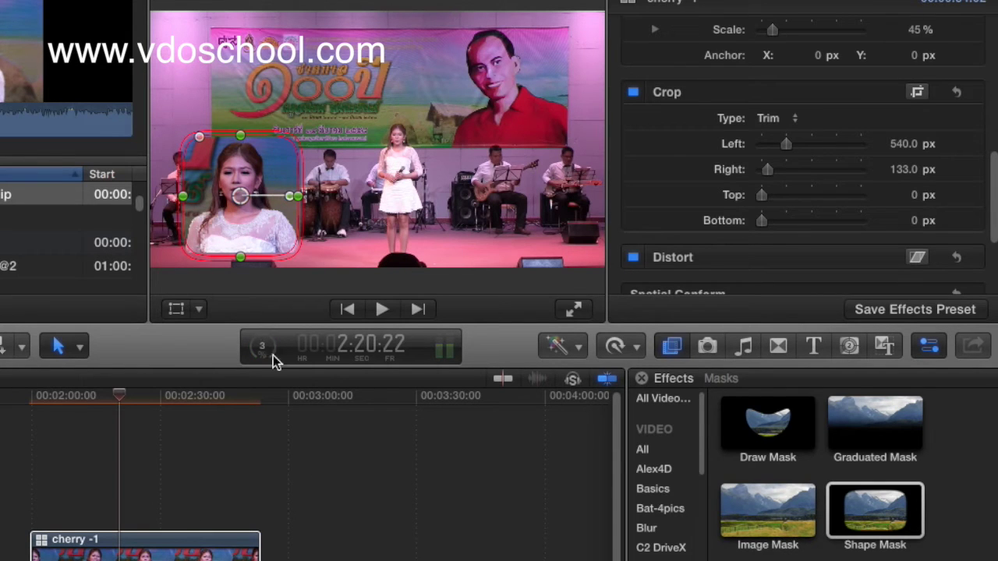
- Examine the masked overlay without its on-screen controls at several points around 2:30 in the timeline
drag(301, 395, 173, 411)
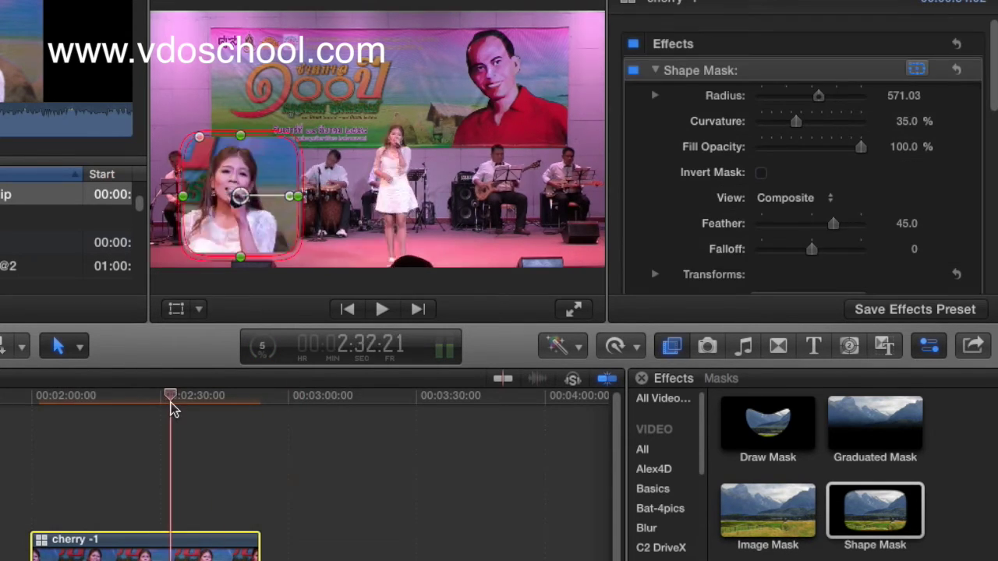
click(259, 518)
click(210, 209)
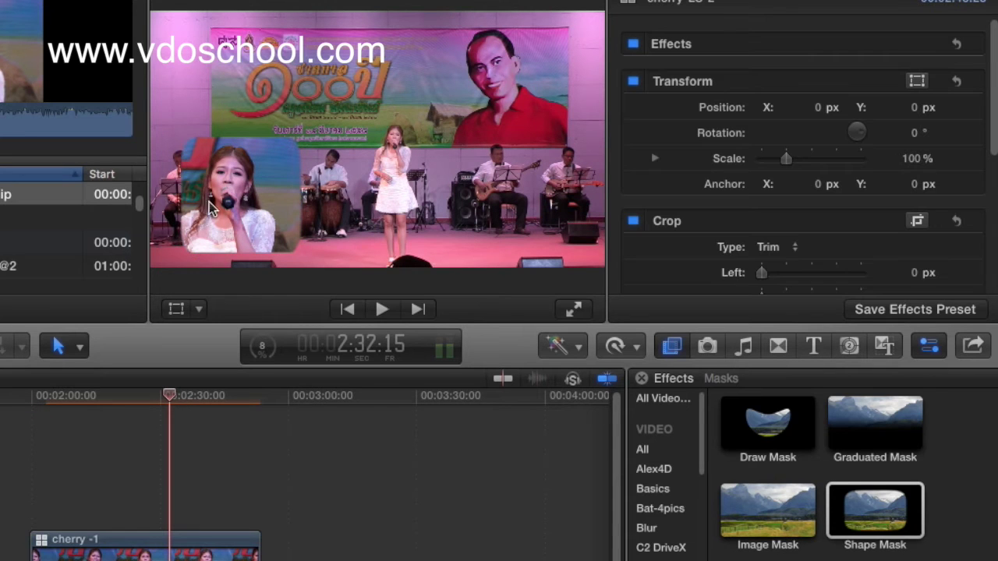
drag(170, 402, 181, 422)
mouse_move(171, 425)
mouse_down()
mouse_move(71, 423)
mouse_move(160, 433)
mouse_up()
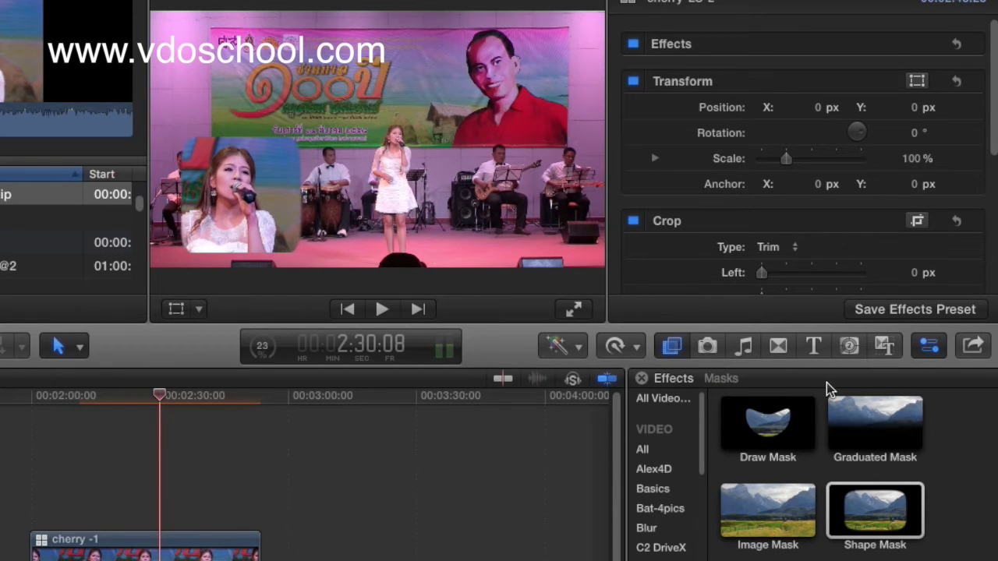
- Search the generators for "shape" and select the Shapes generator
click(850, 347)
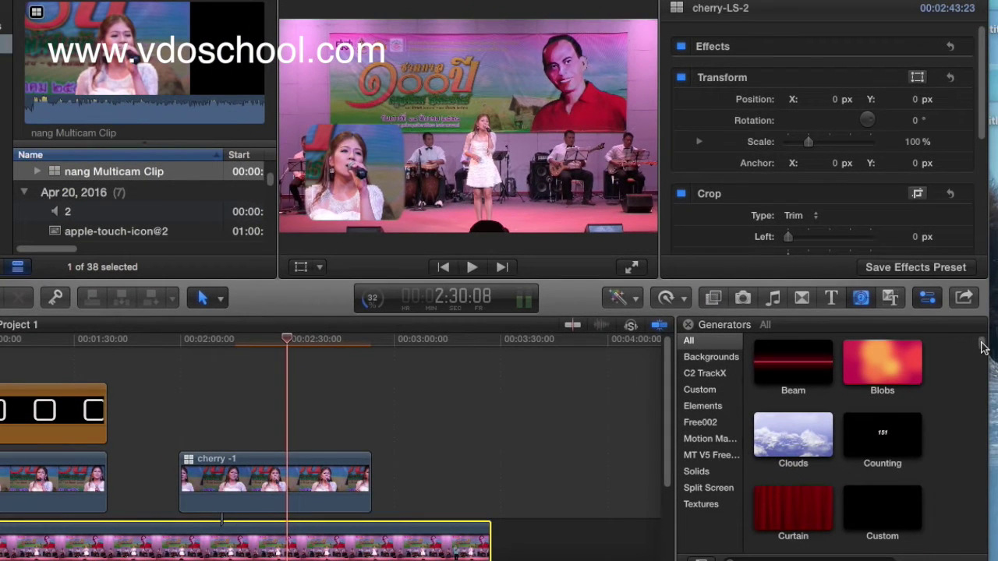
drag(982, 347, 987, 394)
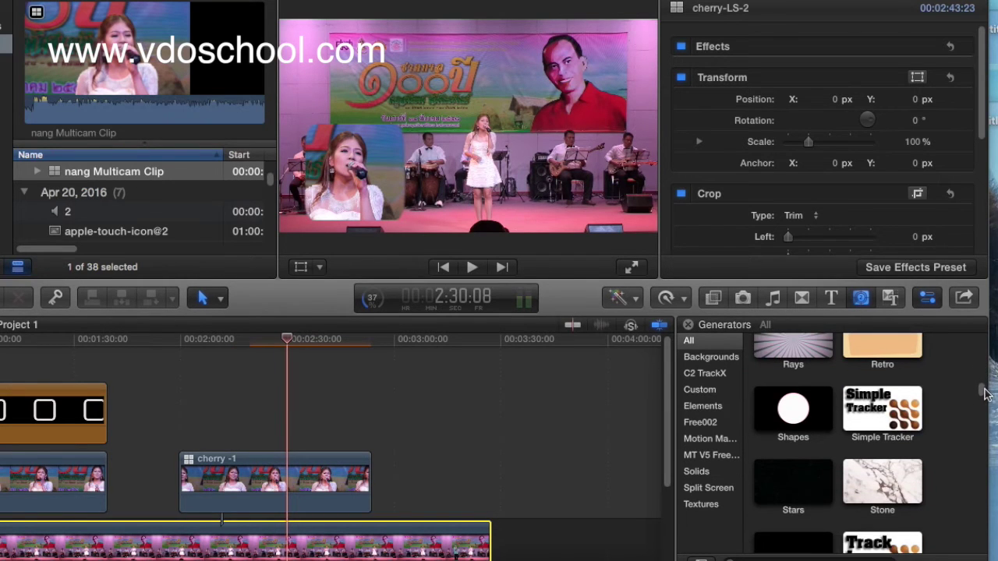
click(811, 411)
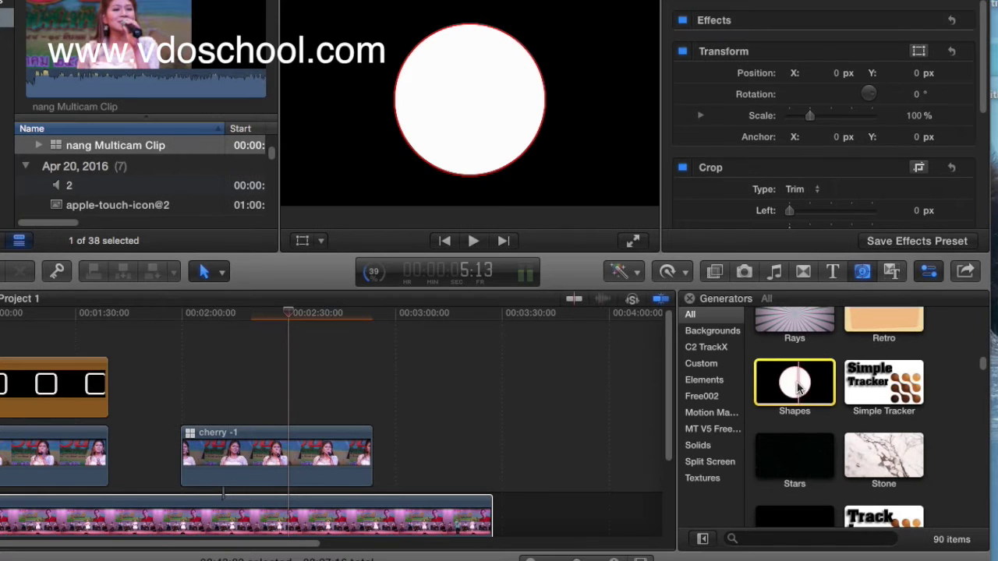
click(758, 539)
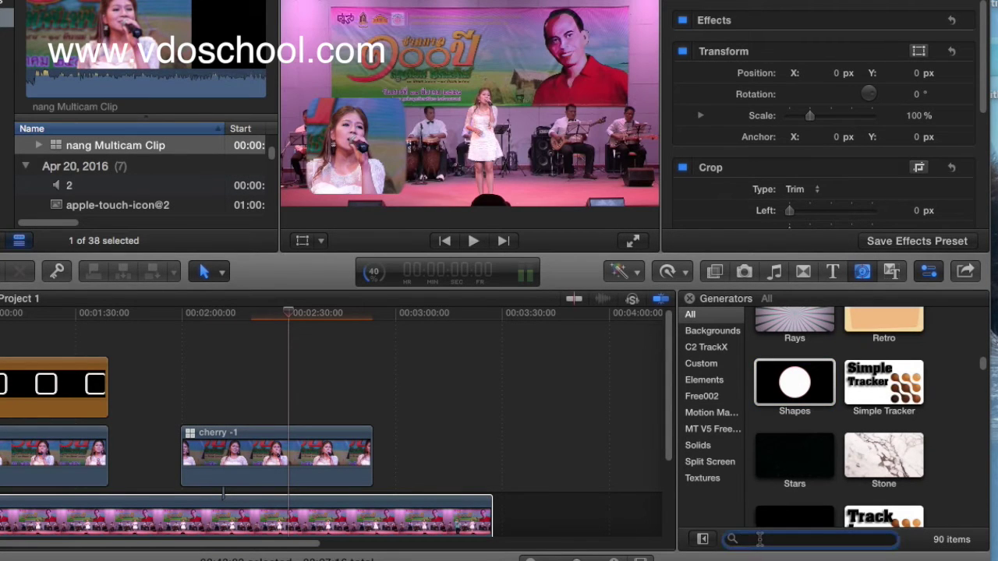
text(shape)
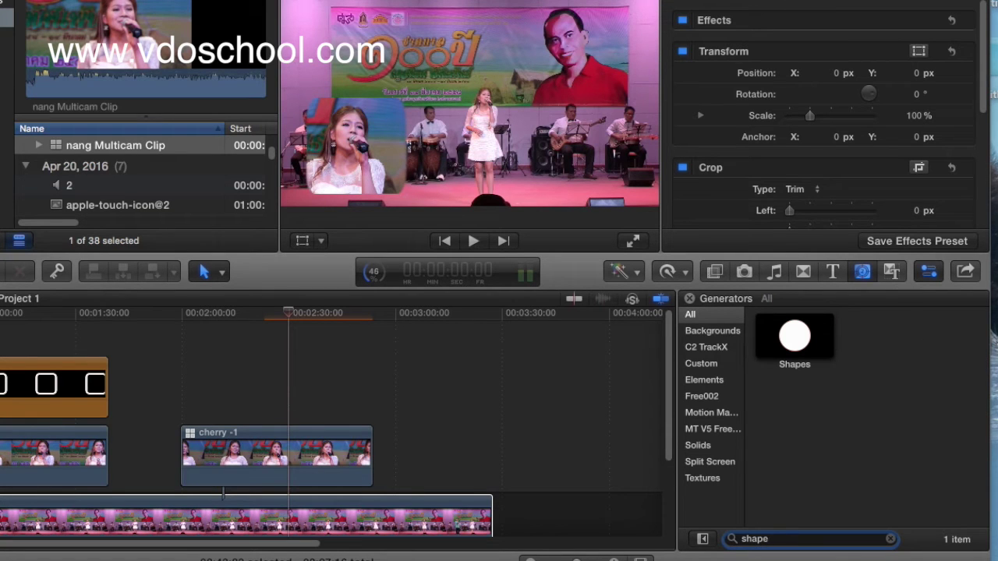
click(792, 331)
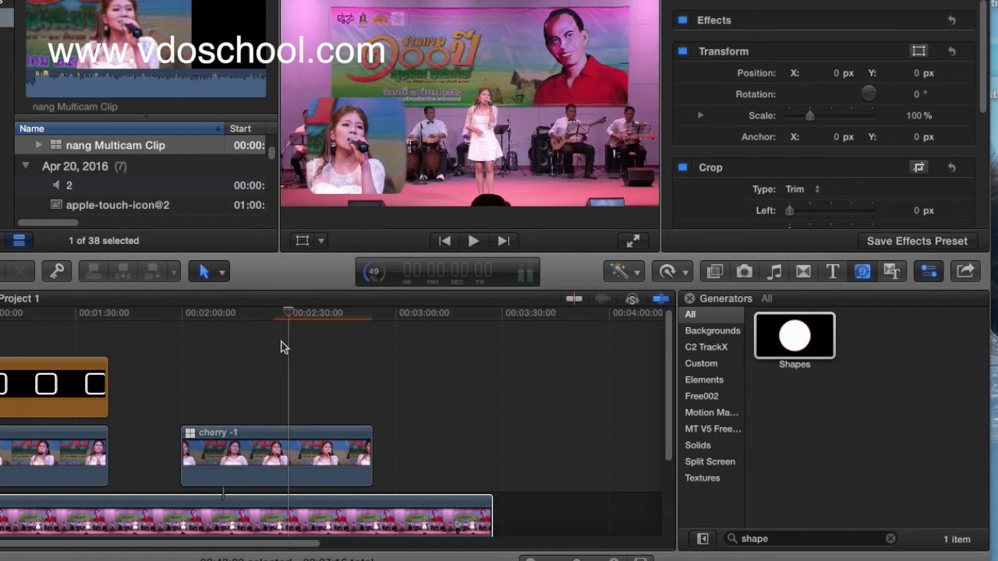
- Connect the Shapes generator above the cherry -1 overlay clip at 2:03:04 in the timeline
drag(296, 318, 194, 318)
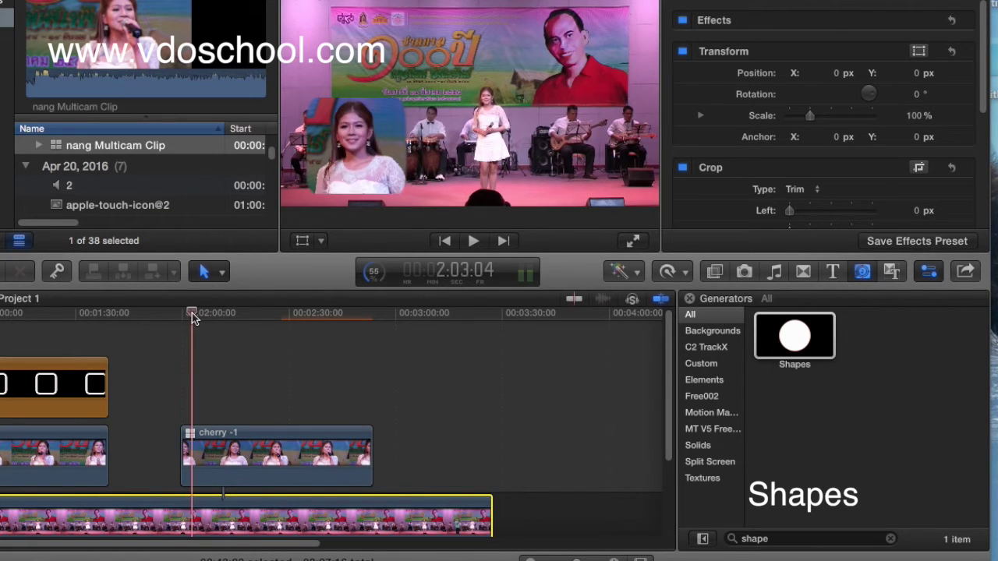
click(791, 343)
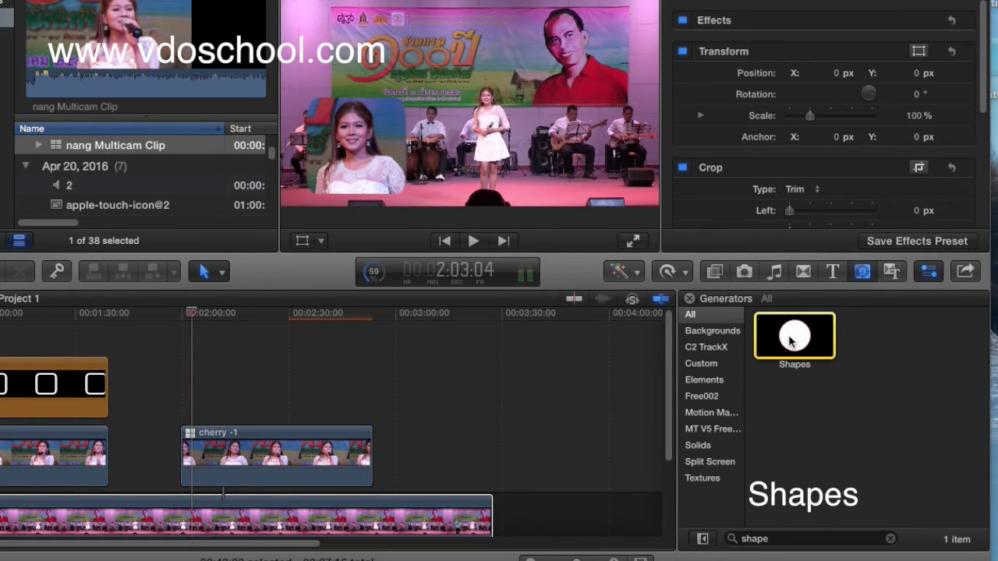
key(q)
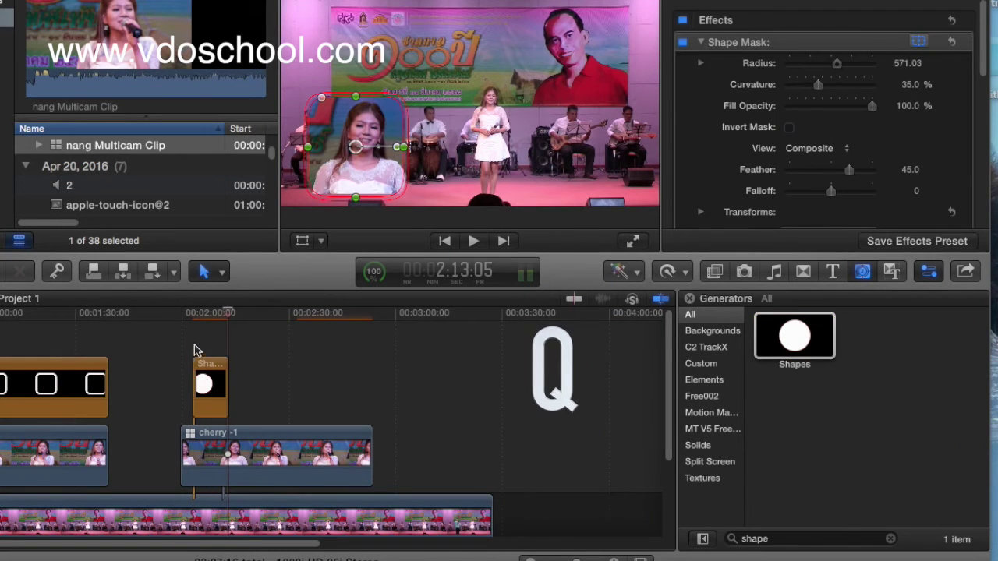
- Extend both ends of the Shapes clip to match the start and end of the cherry -1 clip
click(209, 383)
drag(227, 390, 373, 397)
drag(194, 368, 181, 364)
click(203, 312)
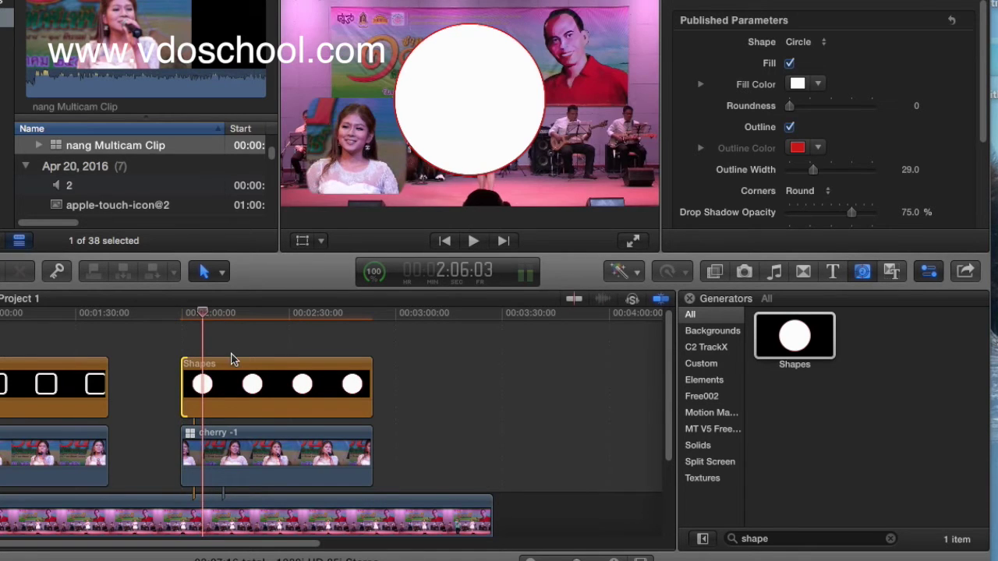
- Turn off the Shapes clip's fill and change its outline color to white
click(234, 367)
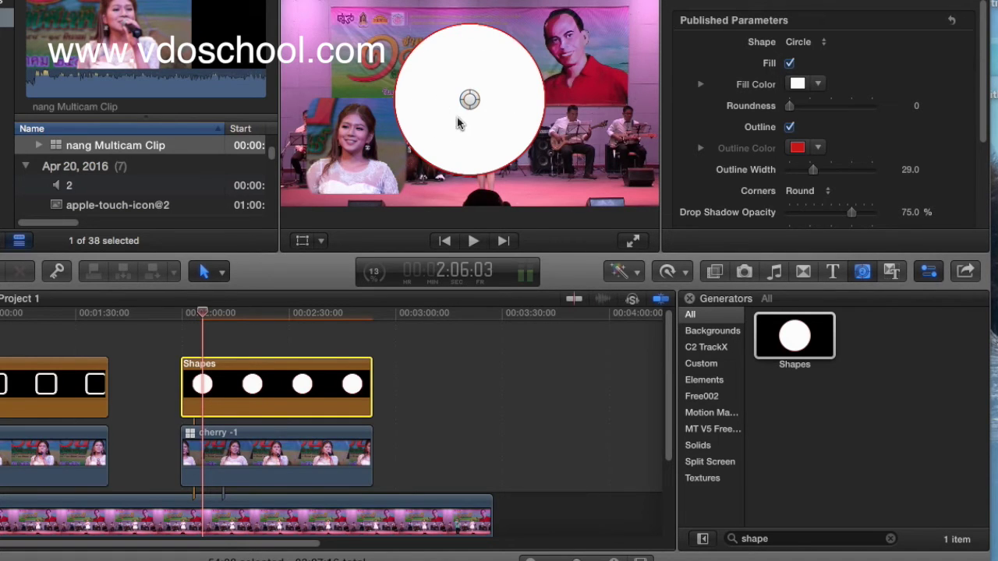
click(790, 64)
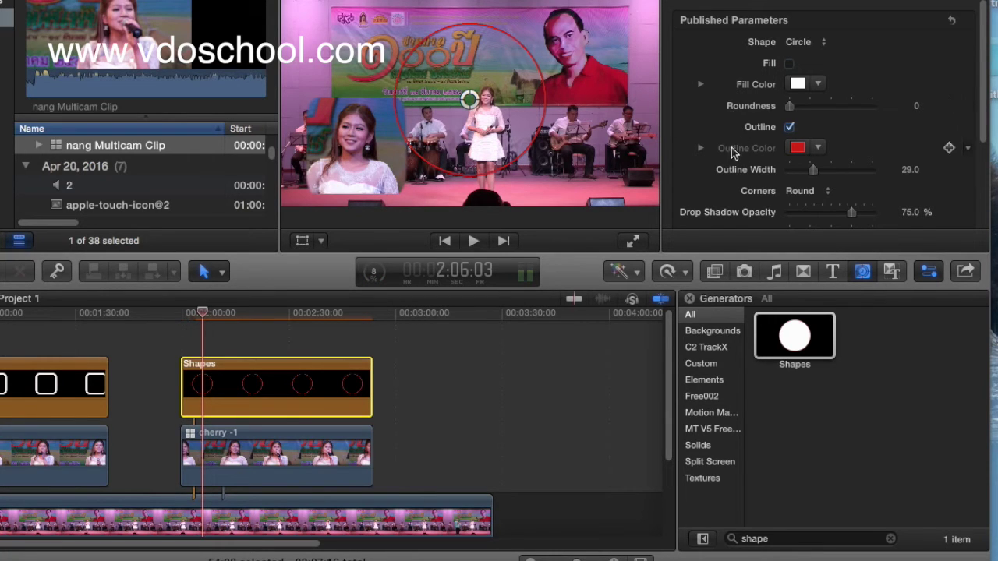
click(818, 148)
click(795, 164)
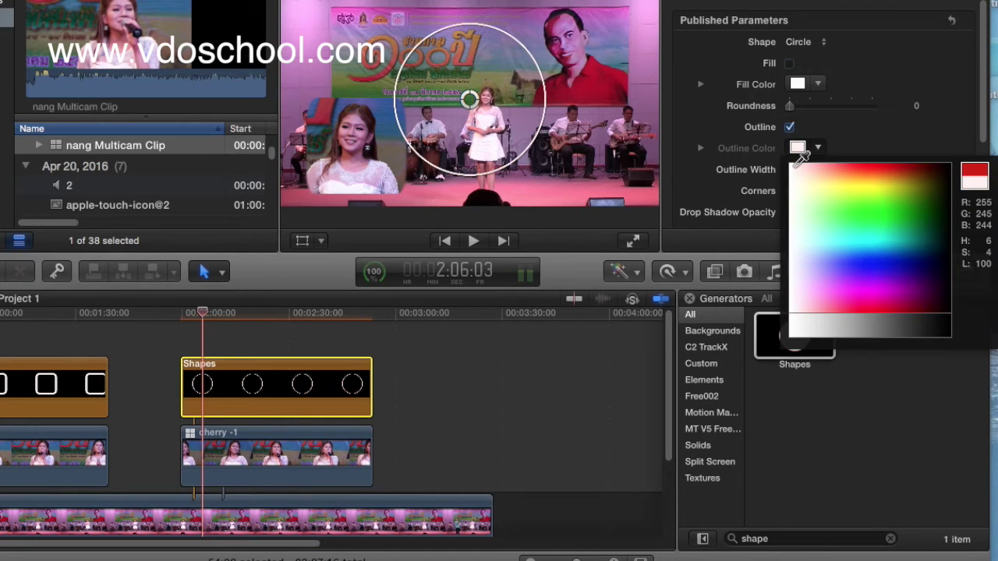
click(800, 154)
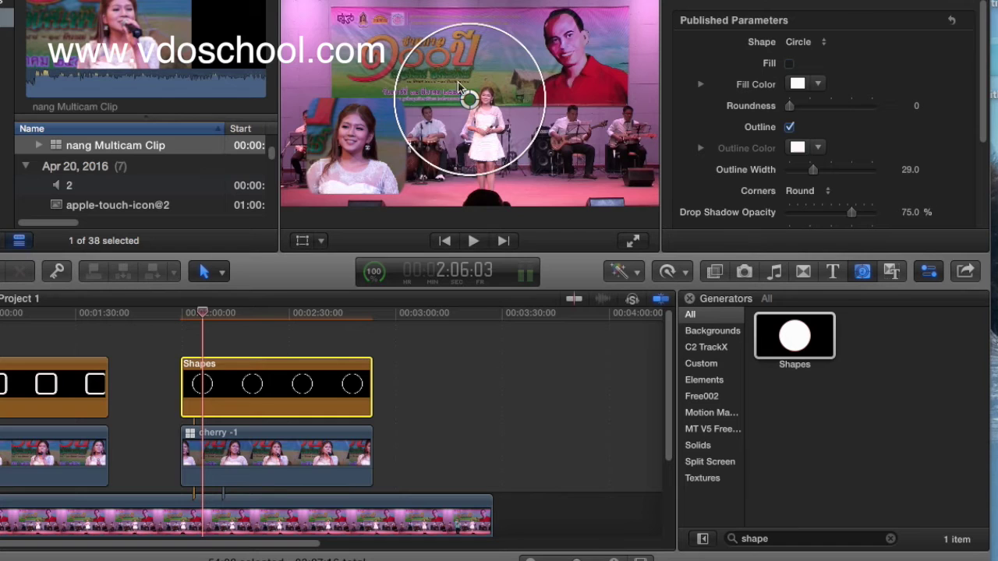
- Change the shape to Square with roundness 17.65 and outline width 38.41
click(826, 43)
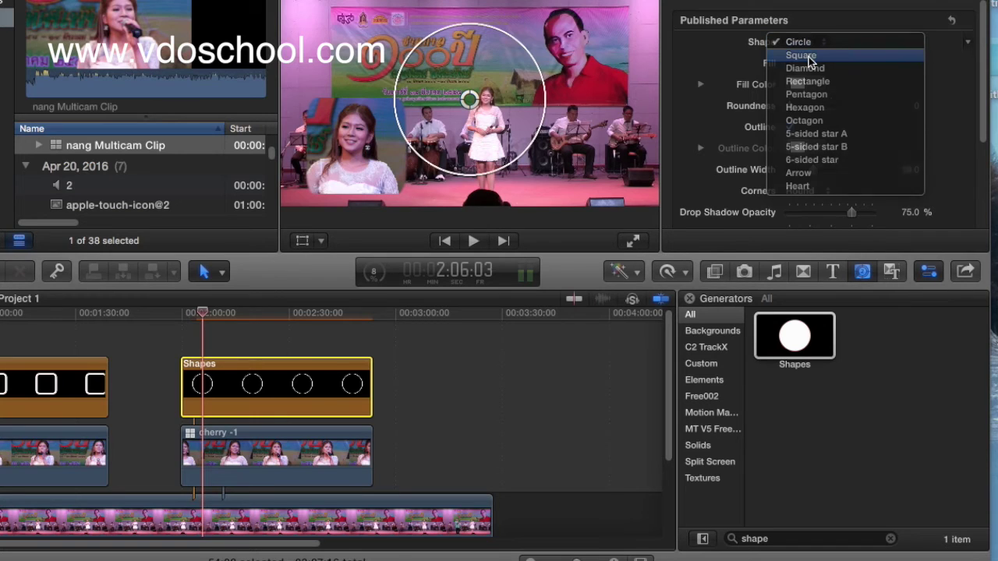
click(803, 55)
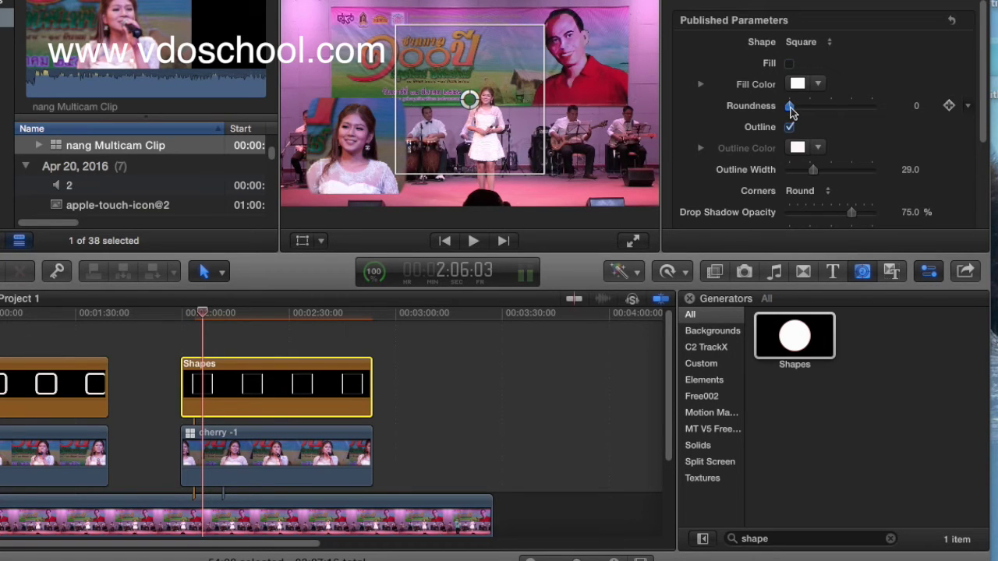
drag(793, 108, 797, 108)
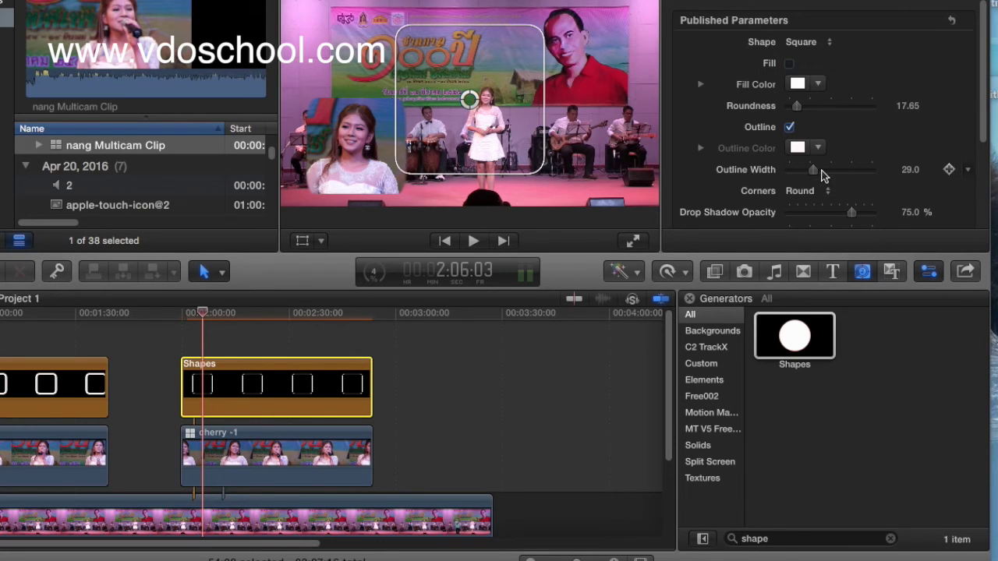
drag(817, 173, 823, 173)
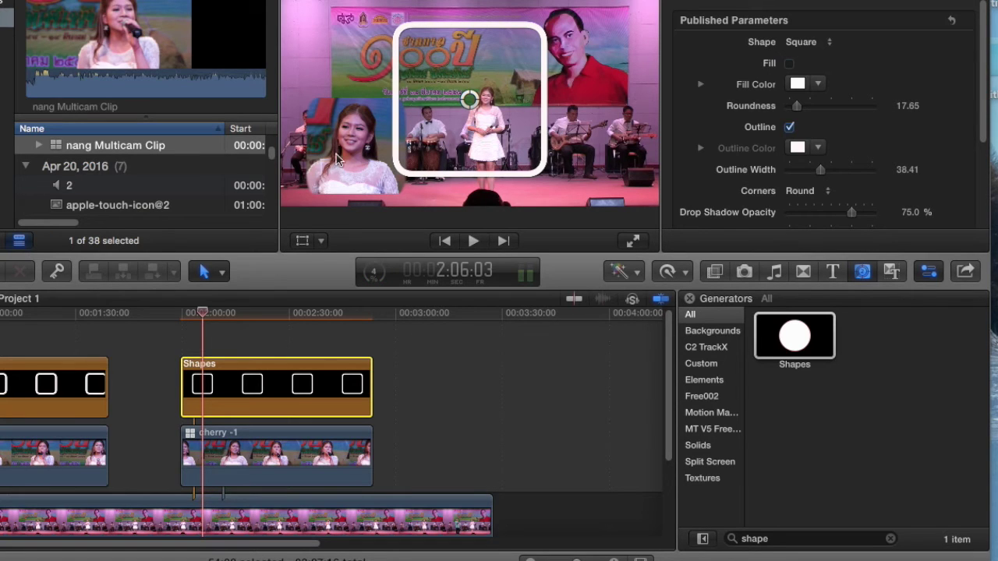
- Transform the square outline, moving and scaling it down until it frames the rounded close-up of the singer
right_click(512, 115)
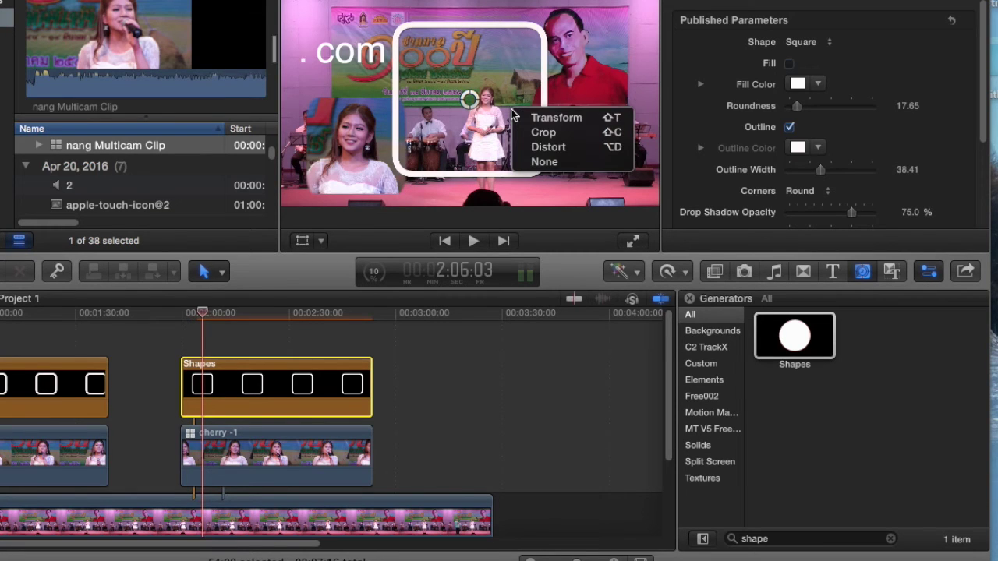
click(551, 119)
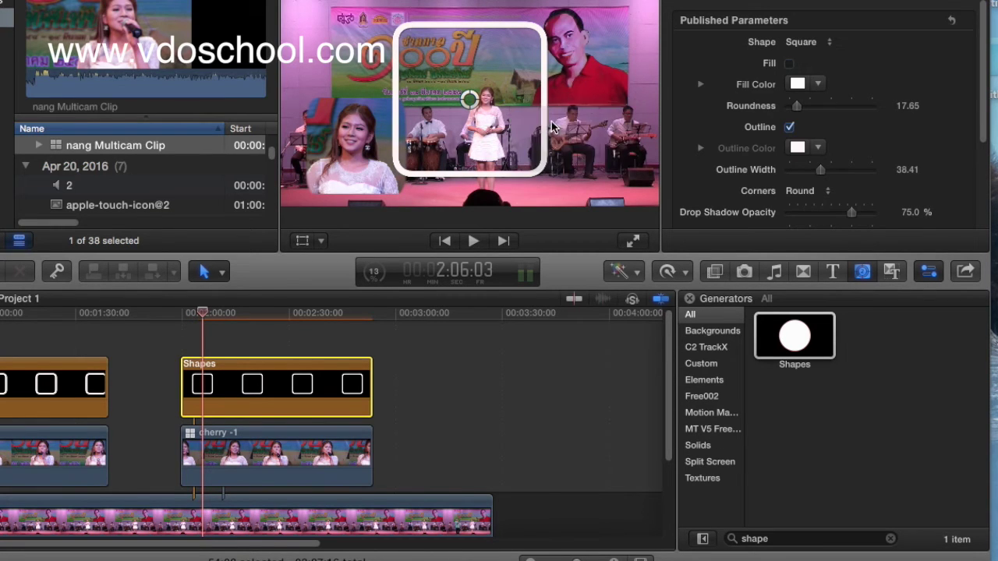
drag(472, 101, 372, 124)
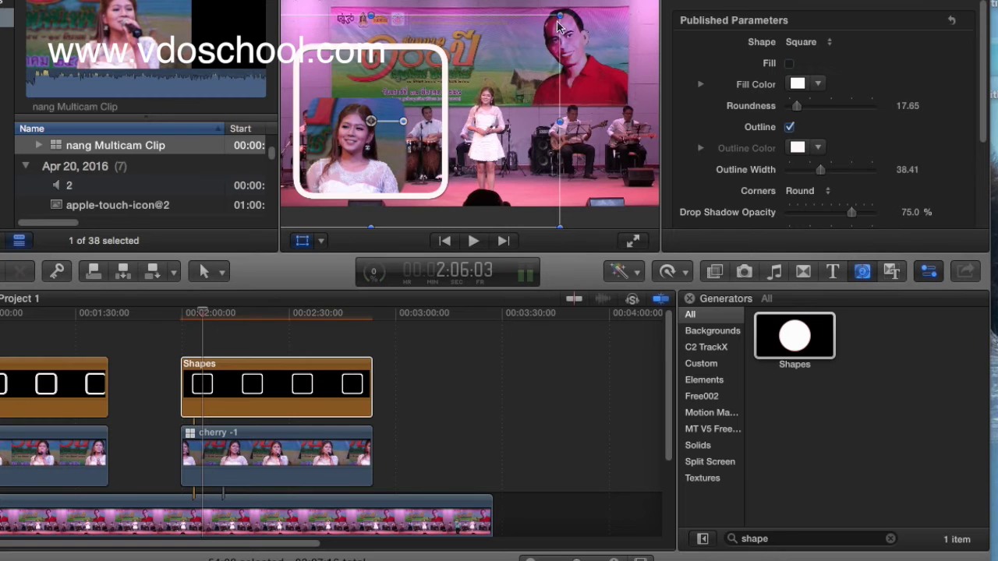
drag(560, 15, 507, 49)
drag(374, 124, 358, 148)
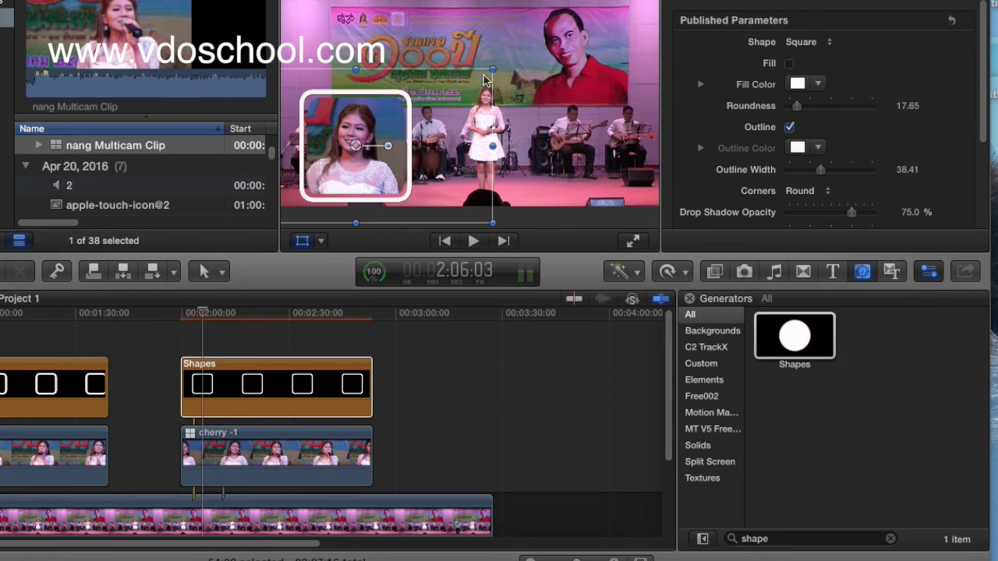
drag(491, 69, 482, 77)
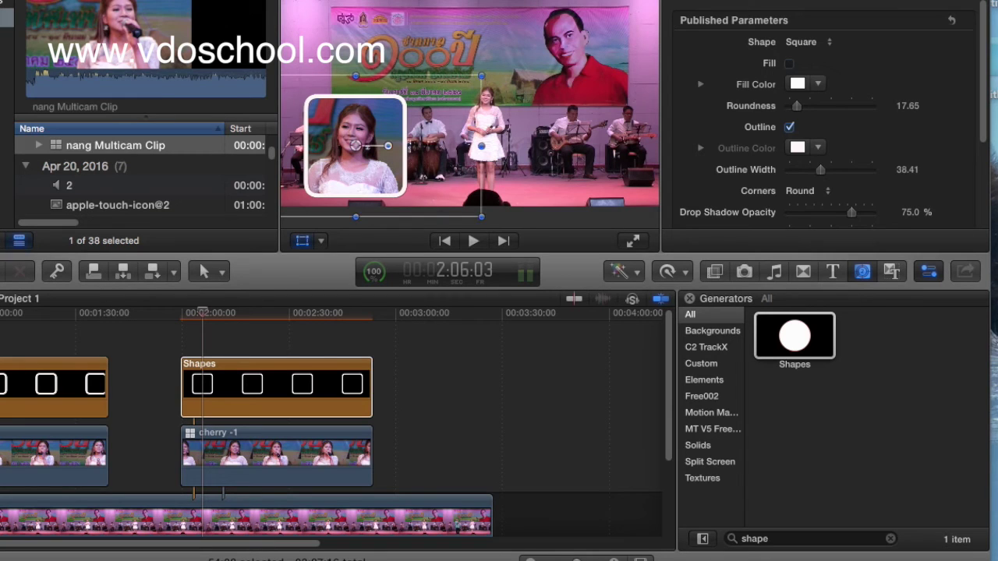
key(a)
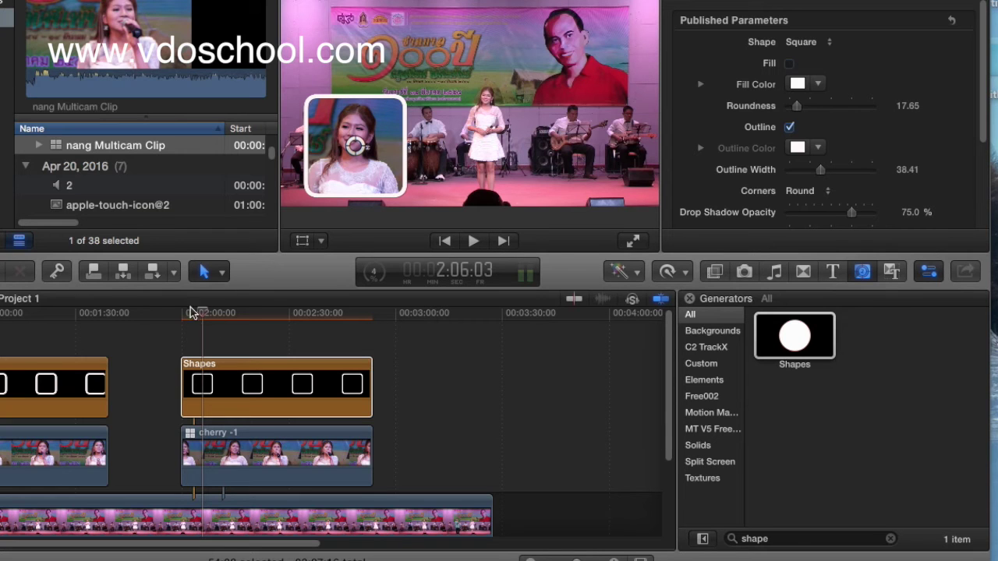
- Play back the framed close-up and check how the outline fits it through the end of the overlay
drag(201, 313, 289, 340)
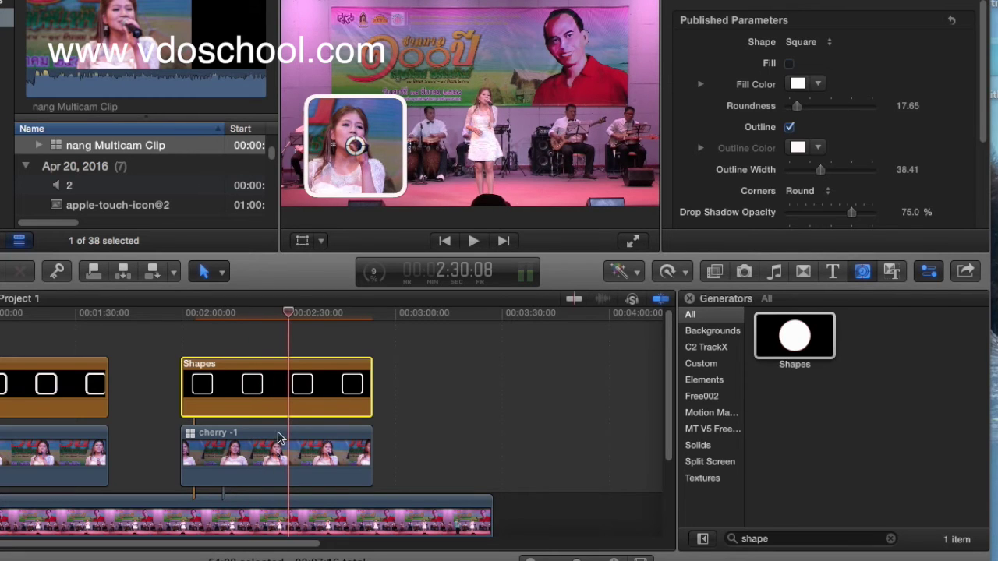
click(384, 514)
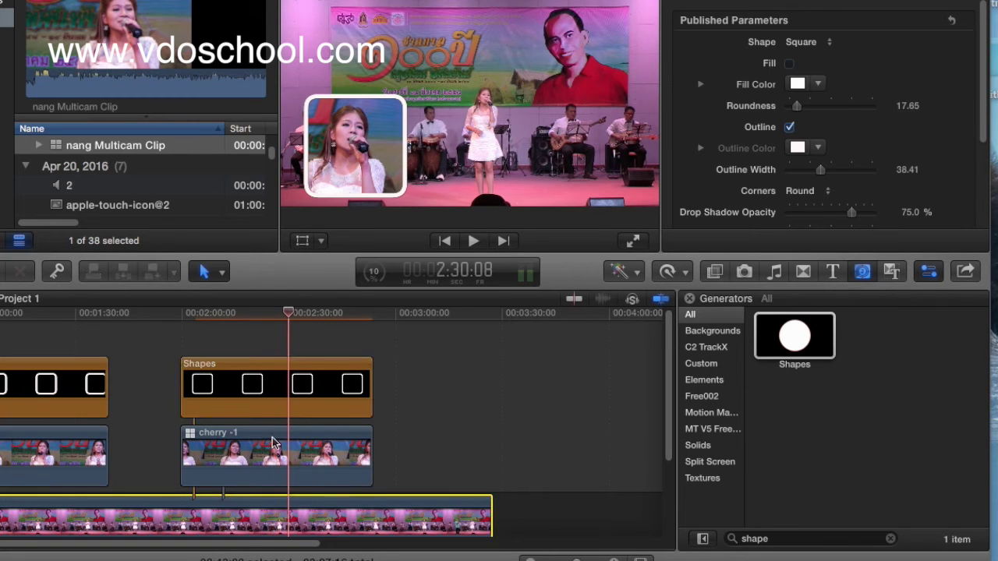
click(178, 314)
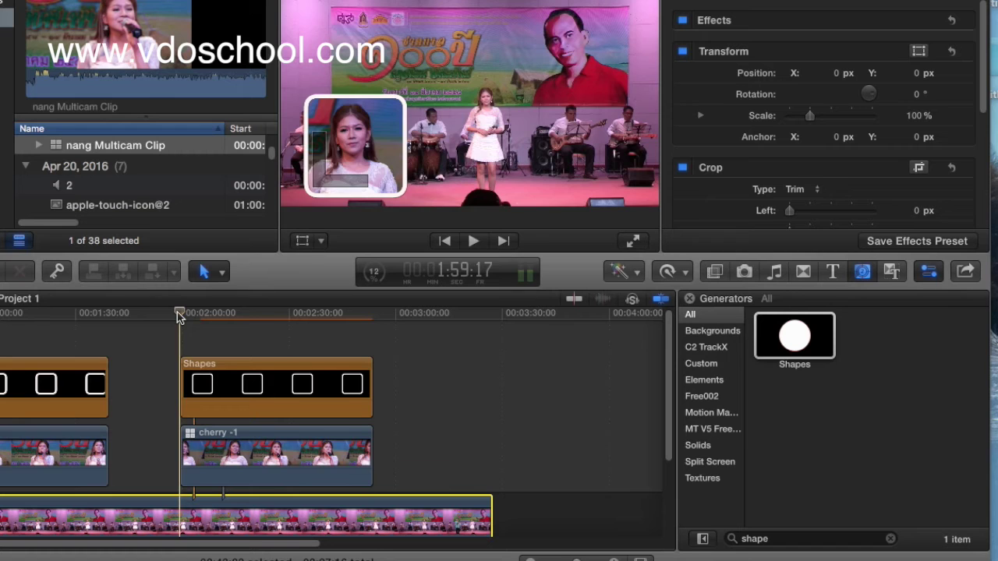
click(269, 314)
key(space)
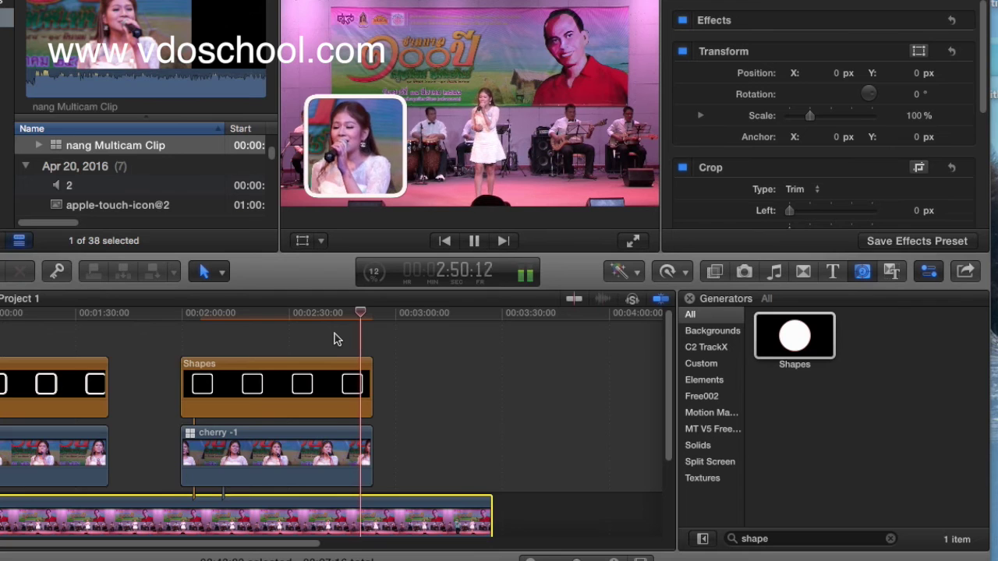
key(space)
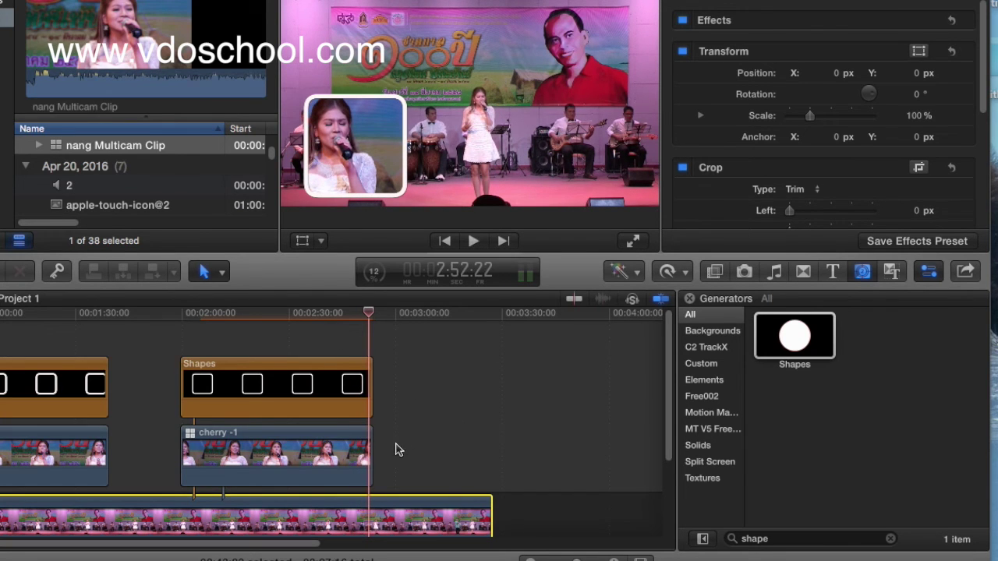
- Extend the Shapes and cherry -1 clips at both ends to span from about 1:46 to 3:24 in the timeline
key(super+z)
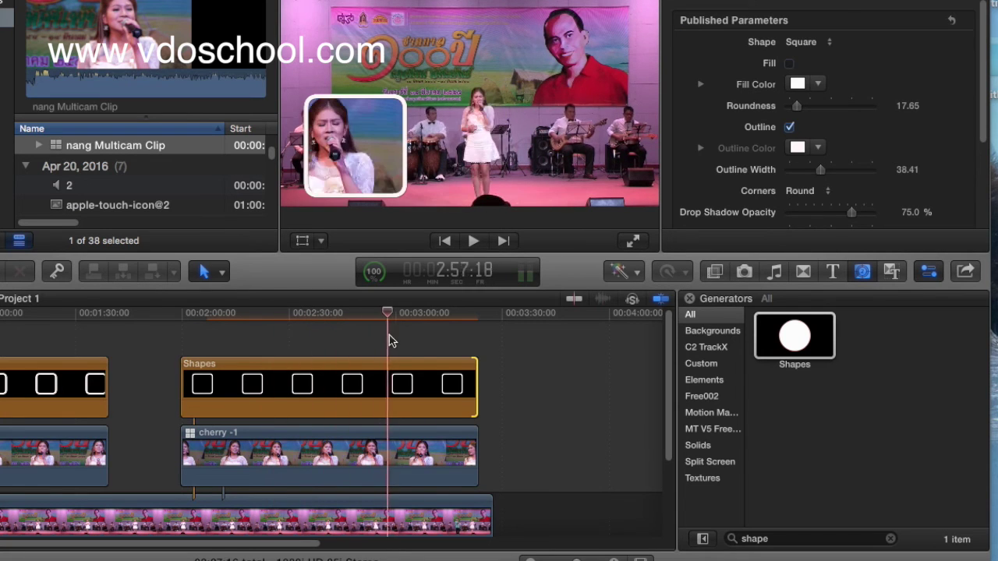
drag(477, 386, 482, 386)
click(185, 335)
drag(188, 434, 132, 433)
drag(179, 369, 132, 370)
- Examine the framed close-up at several points across the extended clips, between about 2:00 and 3:00
drag(177, 319, 215, 324)
drag(244, 325, 397, 330)
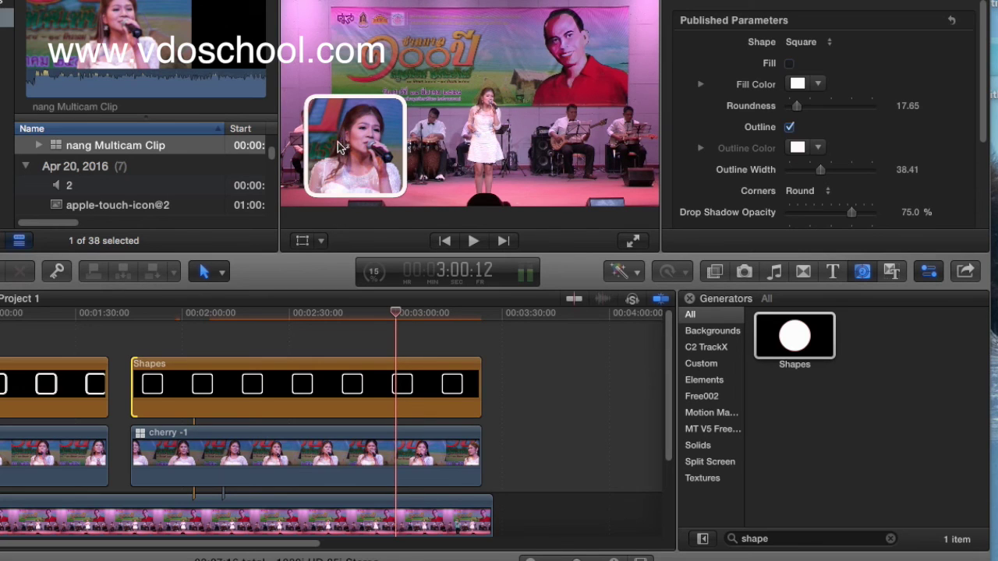
drag(217, 308, 242, 312)
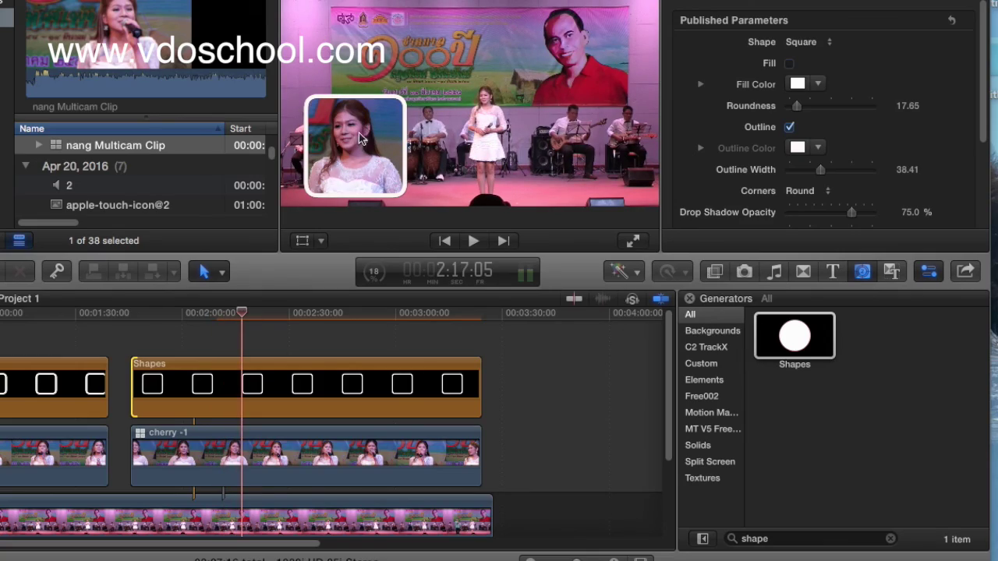